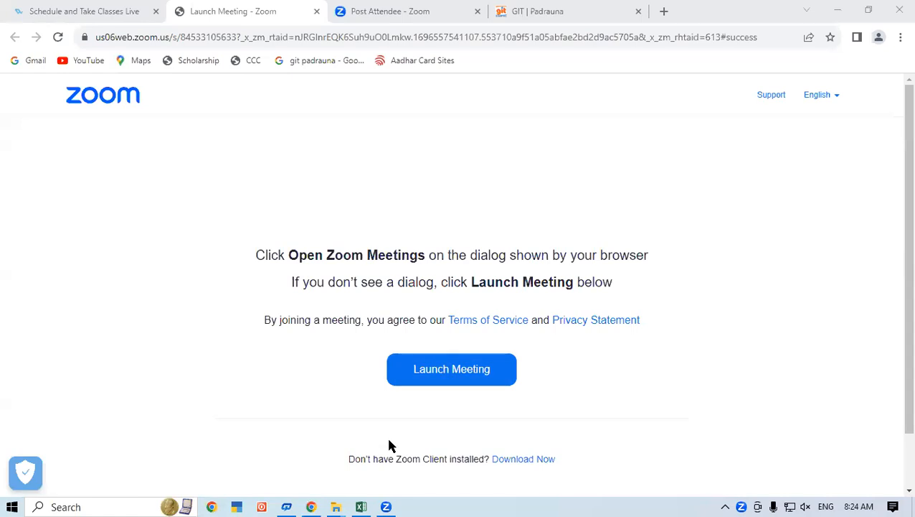
Switch to the TAX INVOICE BY SK workbook in Excel and show the invoice from its title row.
mouse_move(364, 500)
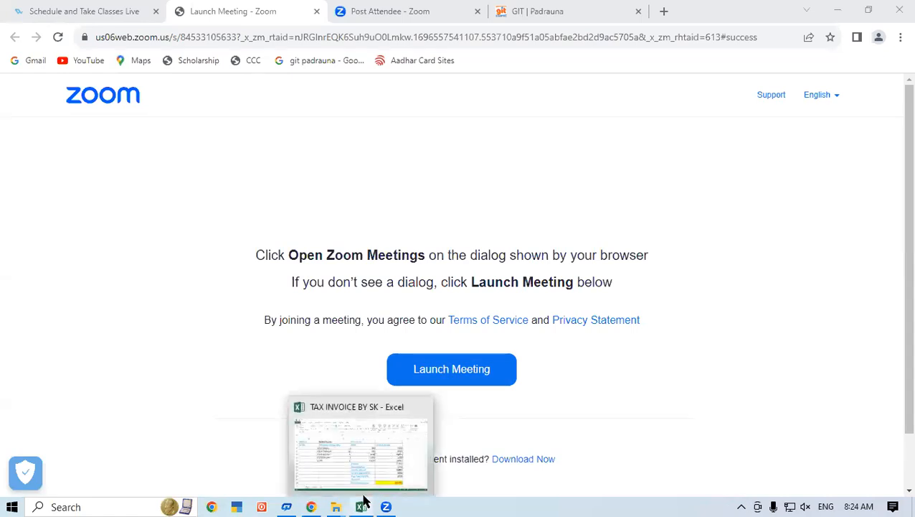
click(363, 504)
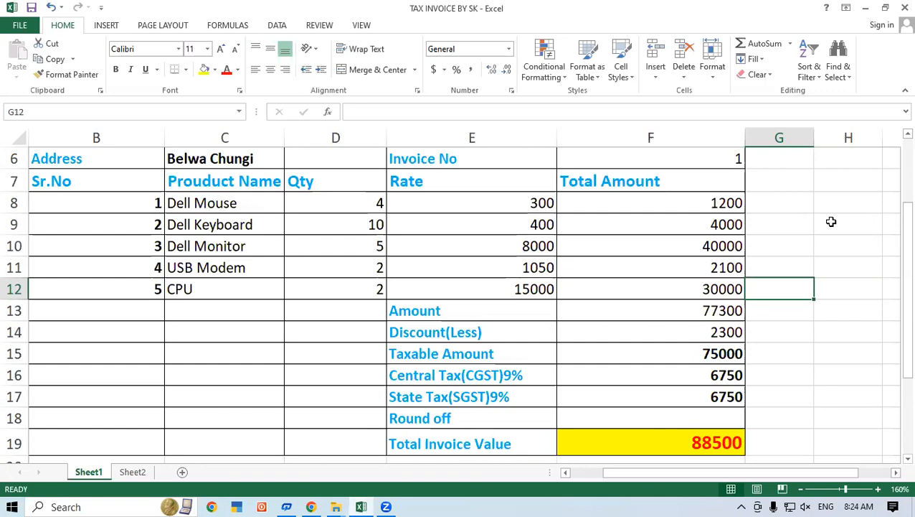
drag(895, 235, 896, 231)
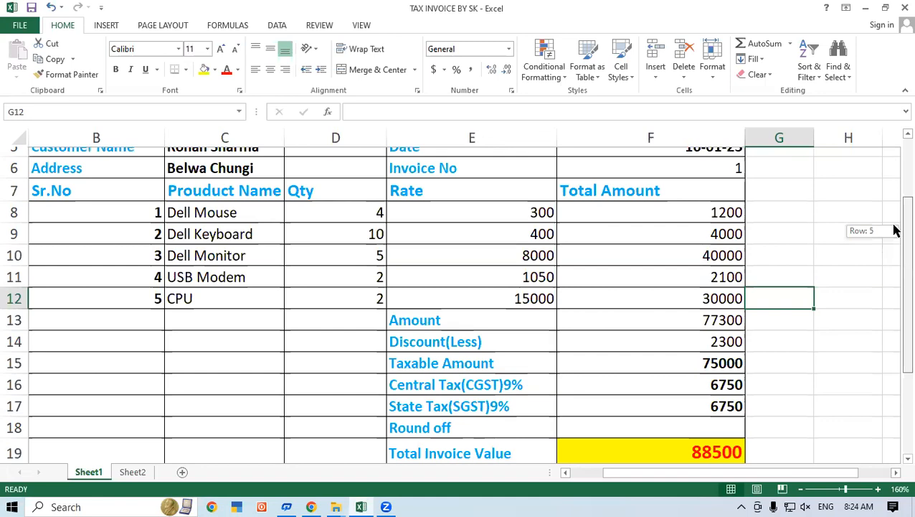
drag(895, 230, 893, 147)
click(818, 225)
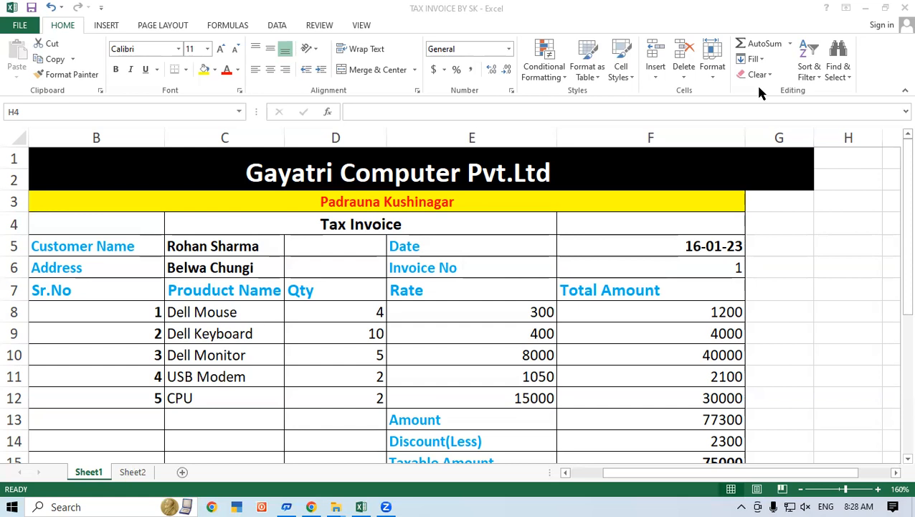
Examine the serial number, product name, quantity and rate columns of the five invoice items in rows 8 to 12.
click(65, 313)
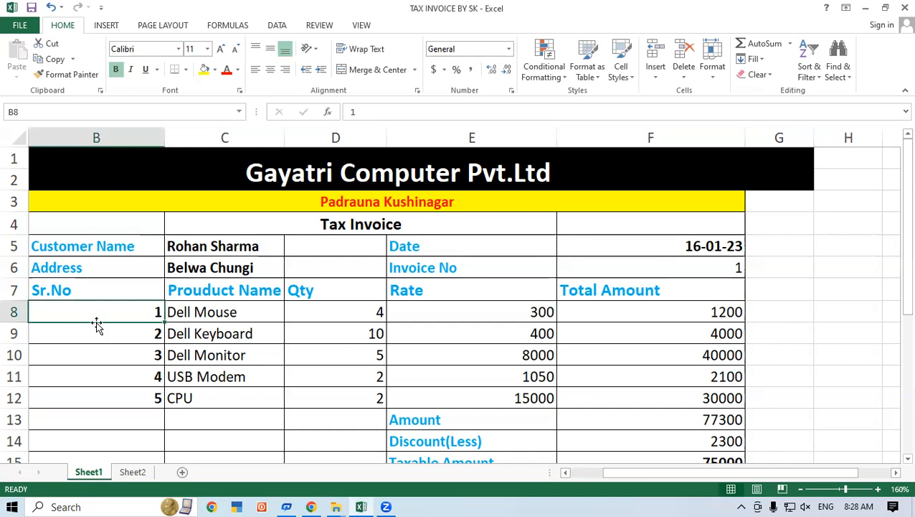
drag(94, 312, 108, 400)
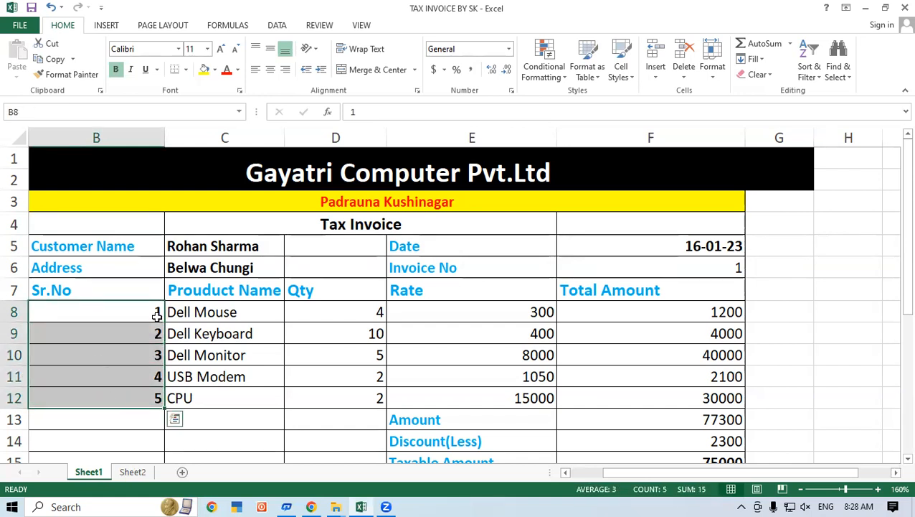
click(178, 288)
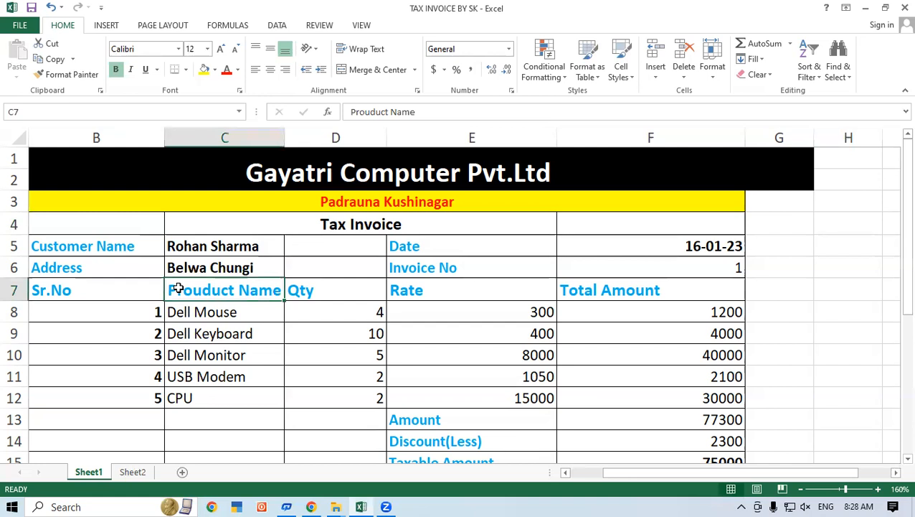
drag(178, 320, 204, 391)
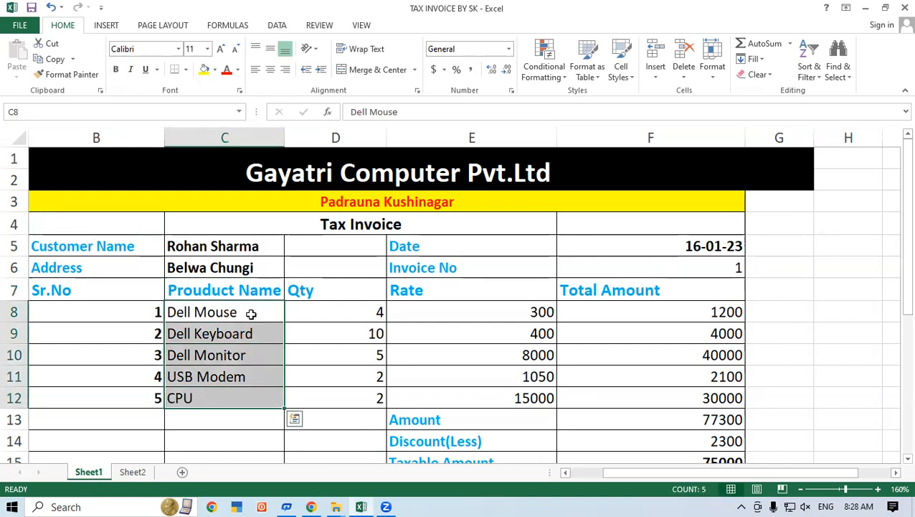
click(304, 288)
drag(307, 315, 321, 399)
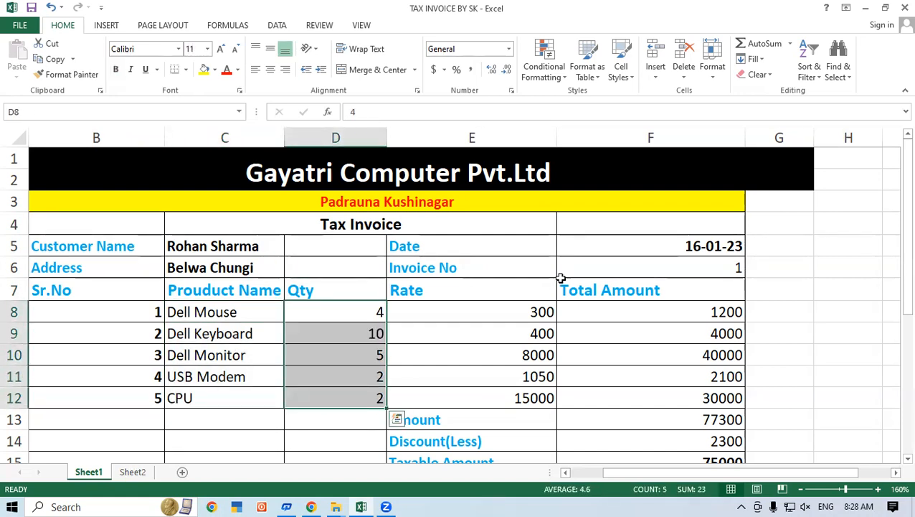
click(485, 284)
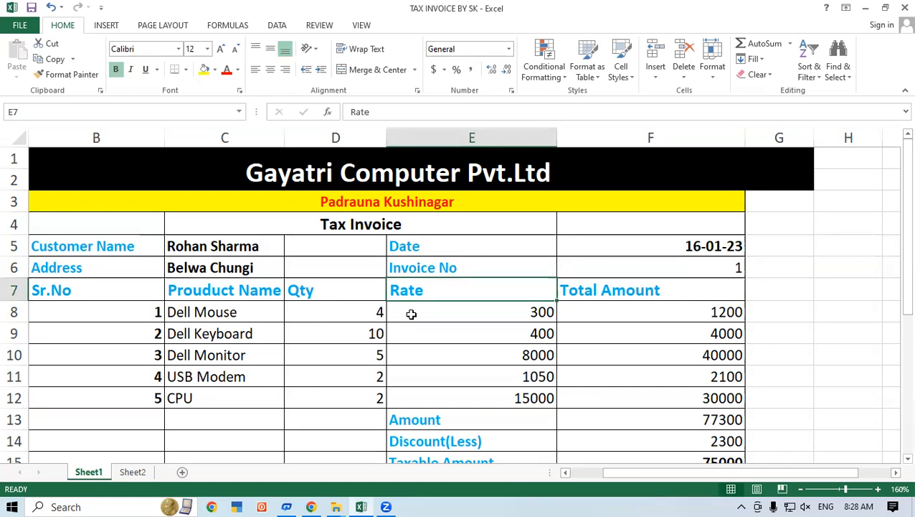
drag(411, 314, 431, 398)
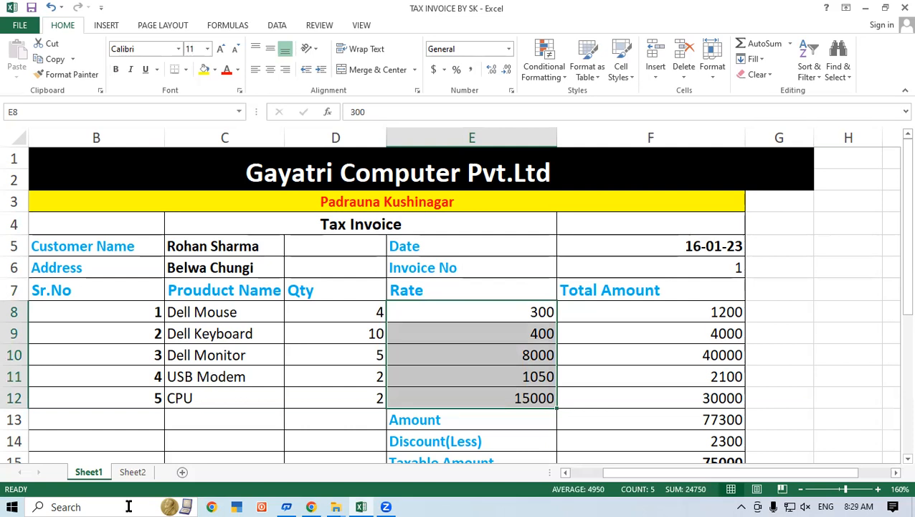
click(823, 398)
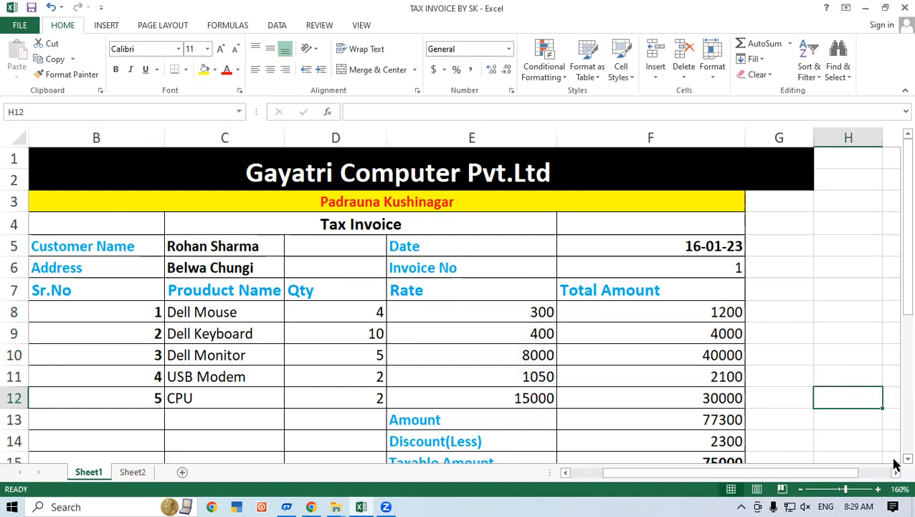
Clear the Total Amount column from F8 through the Total Invoice Value cell F19.
scroll(898, 459, down, 3)
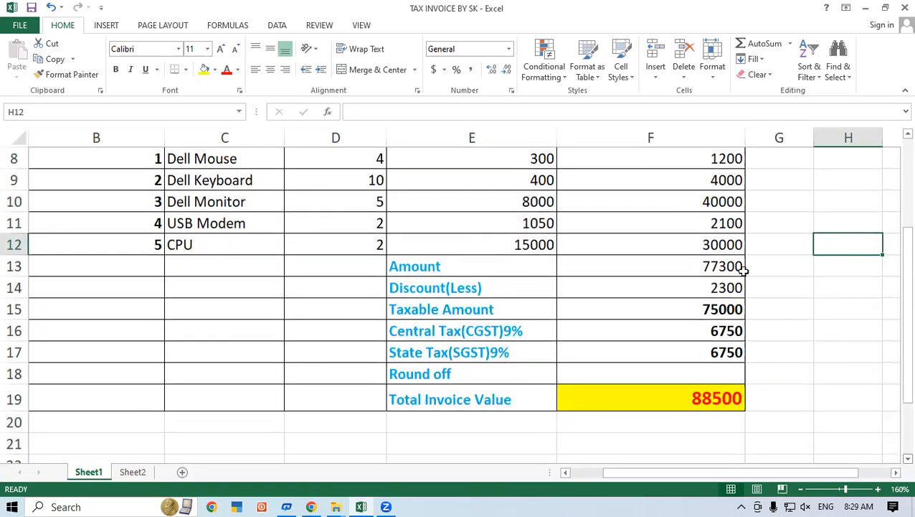
drag(640, 157, 666, 400)
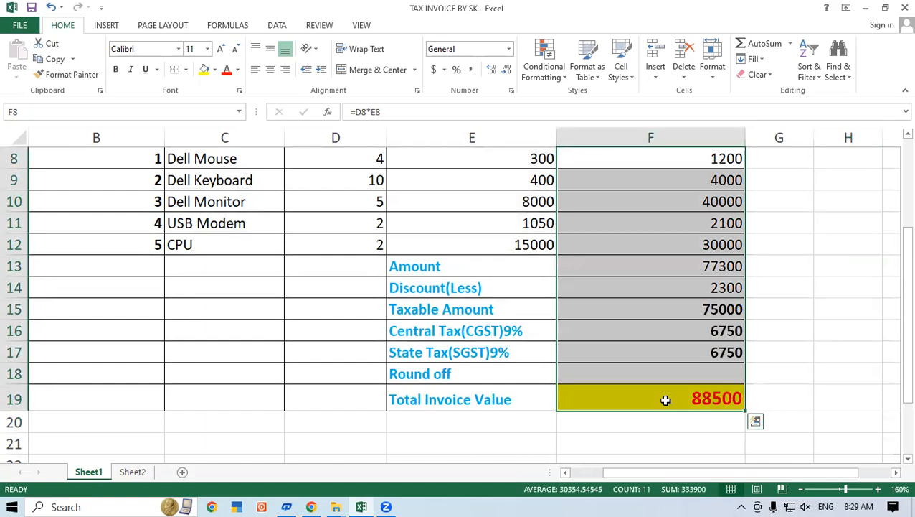
key(Delete)
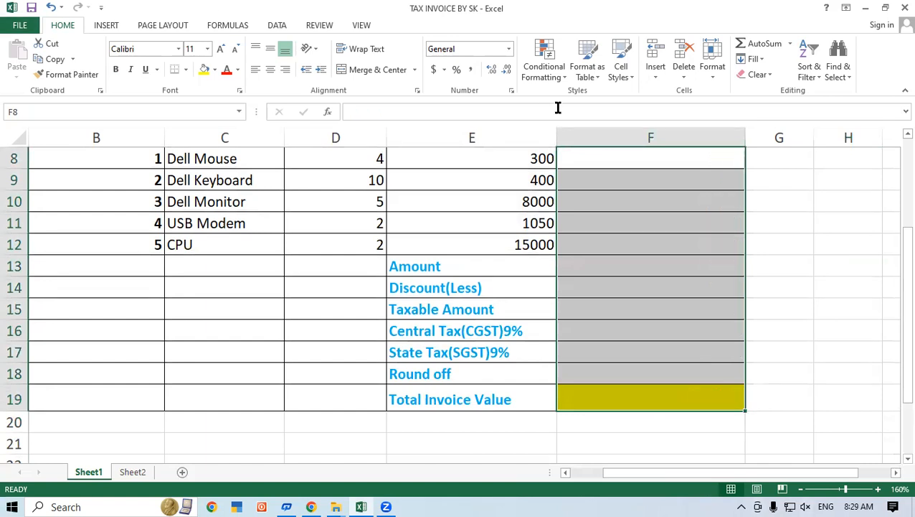
drag(895, 291, 893, 219)
click(816, 265)
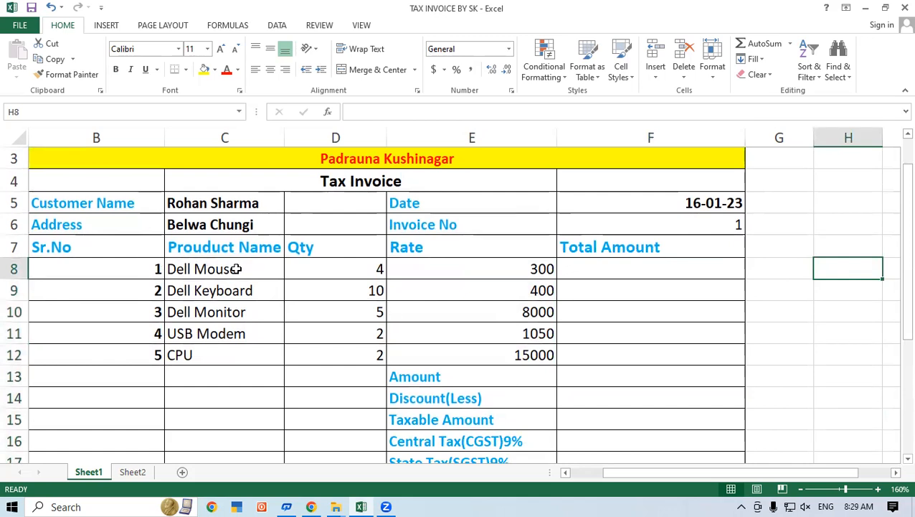
click(212, 272)
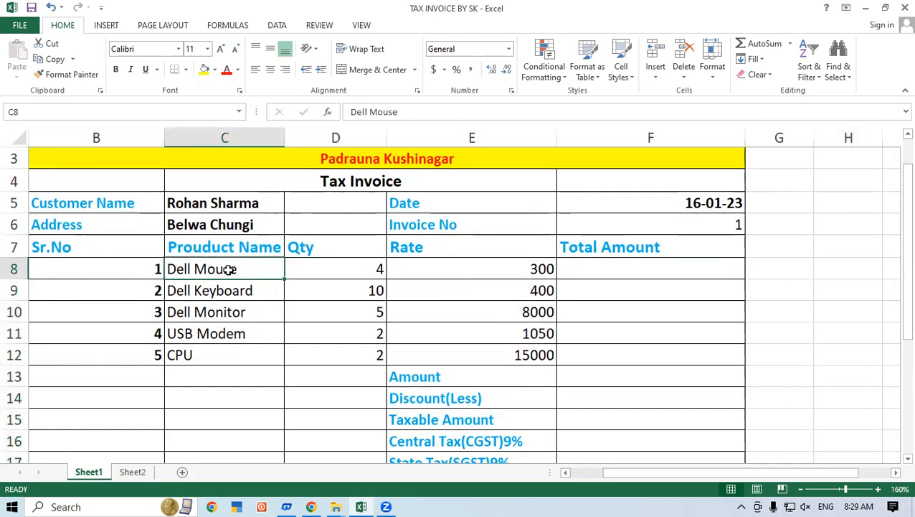
click(339, 248)
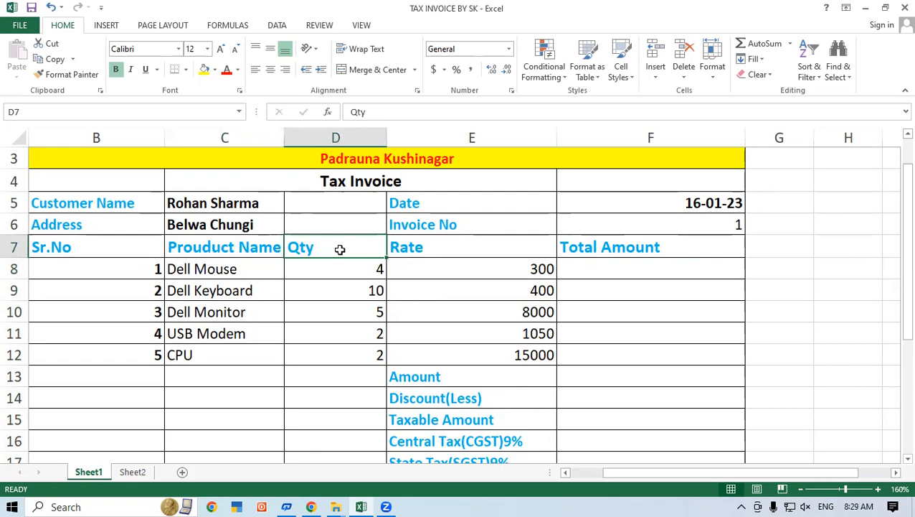
click(328, 269)
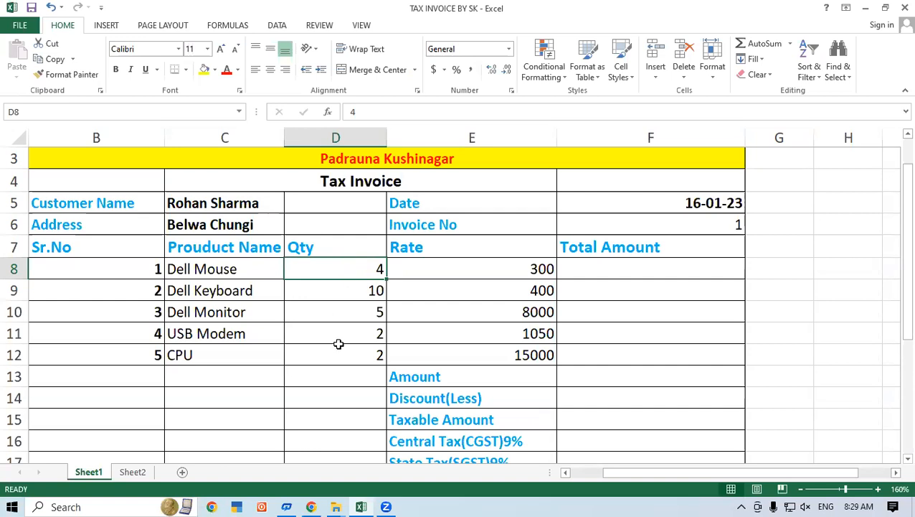
click(409, 247)
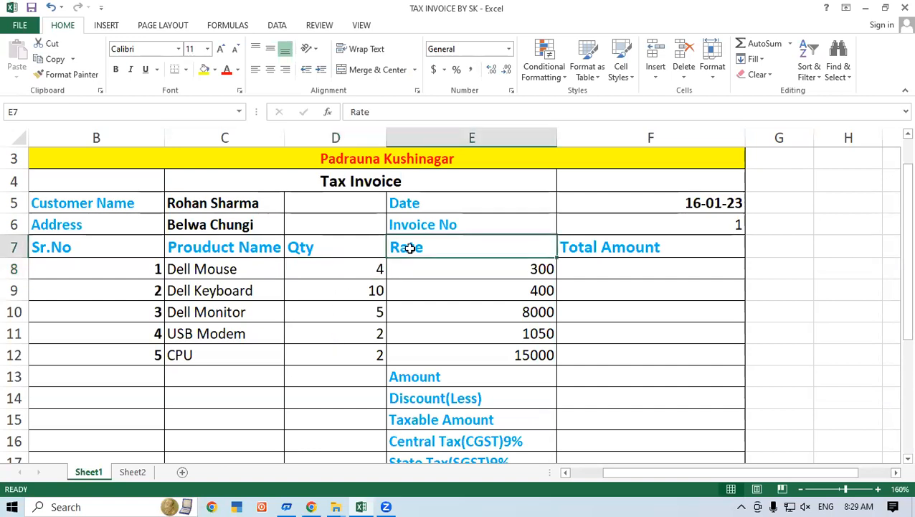
click(409, 268)
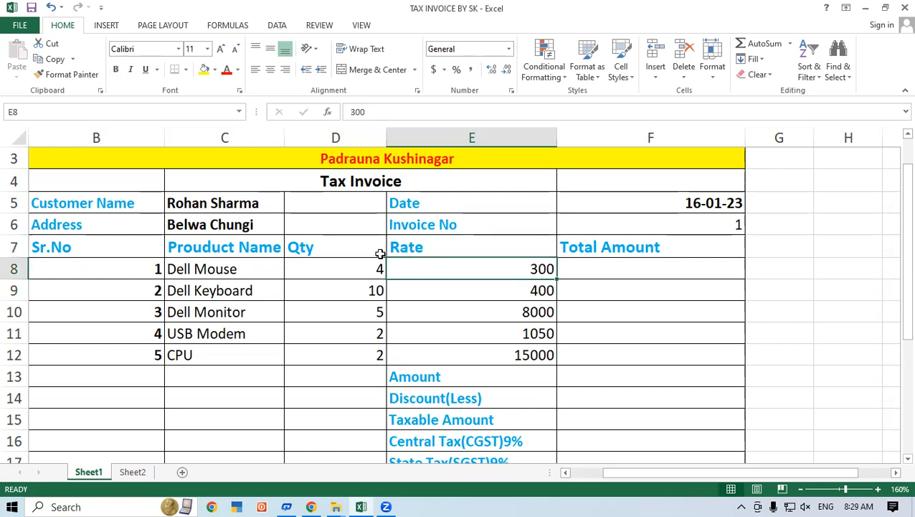
Calculate the Dell Mouse total in F8 with =D8*E8 and fill the formula down through the CPU row, F12.
click(636, 268)
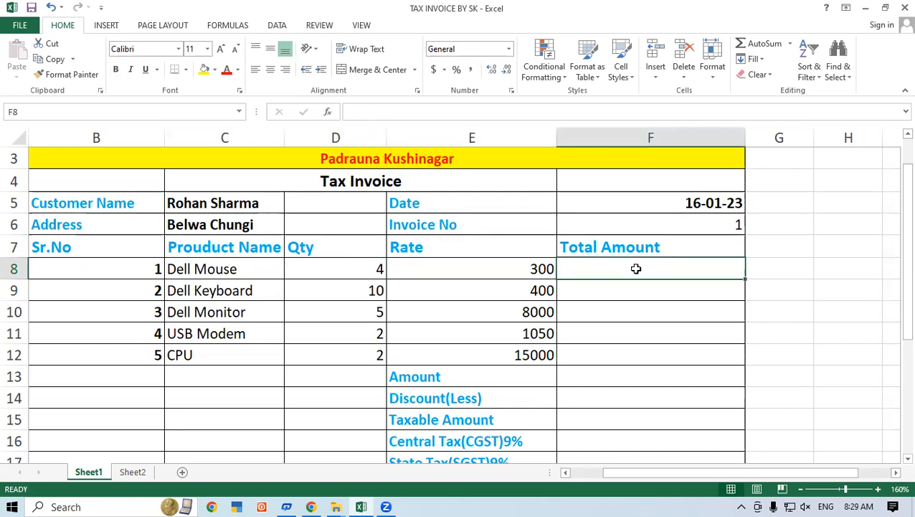
text(=)
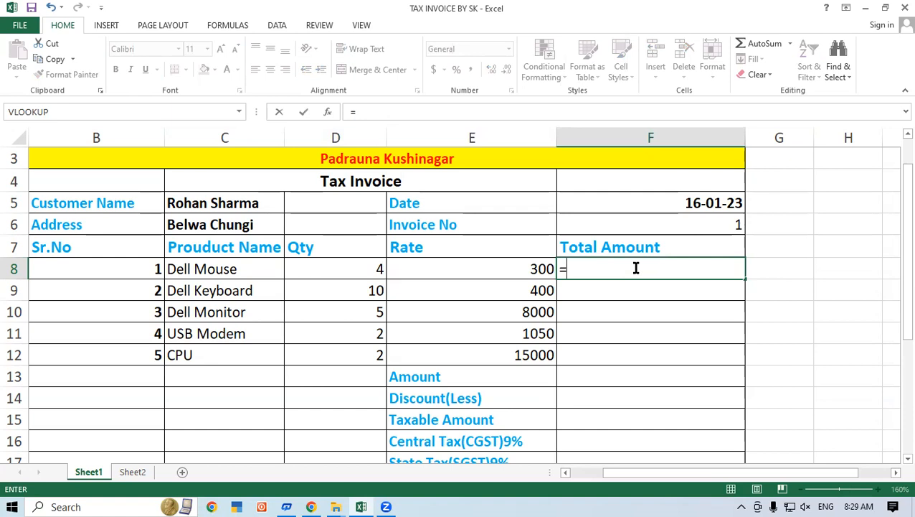
click(332, 273)
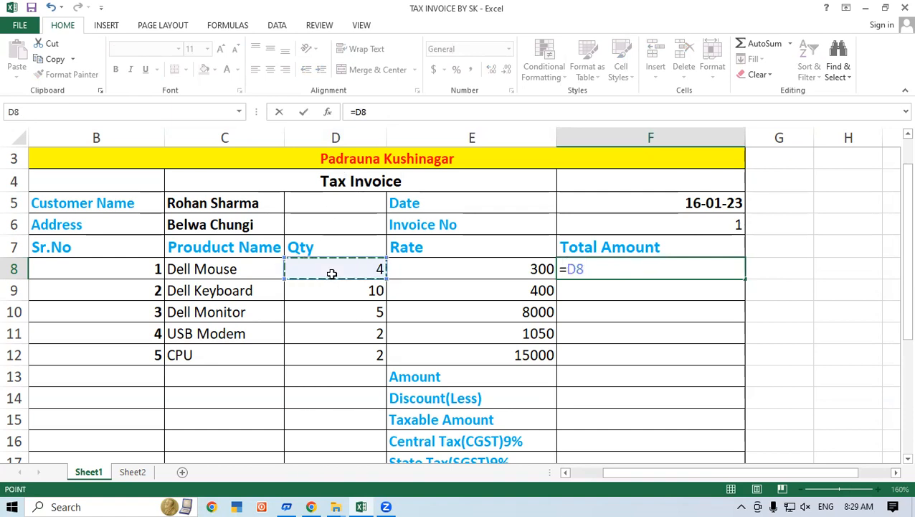
text(*)
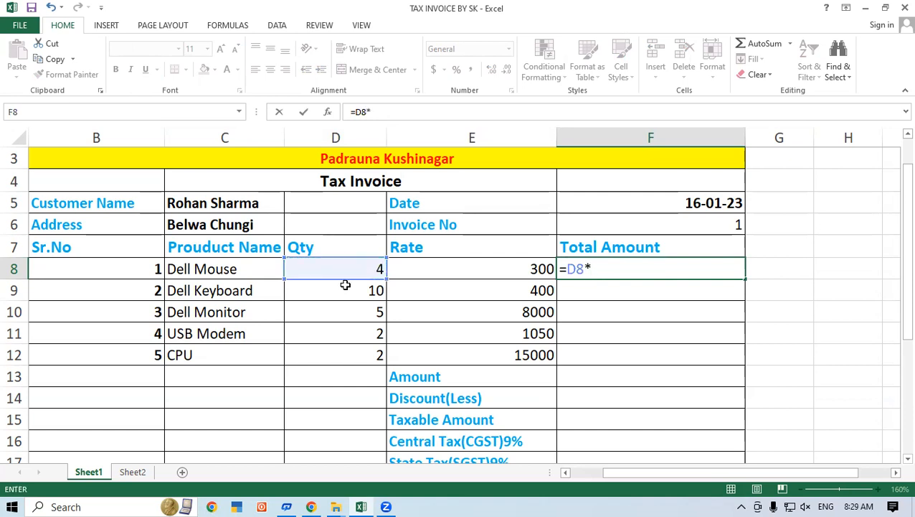
click(453, 272)
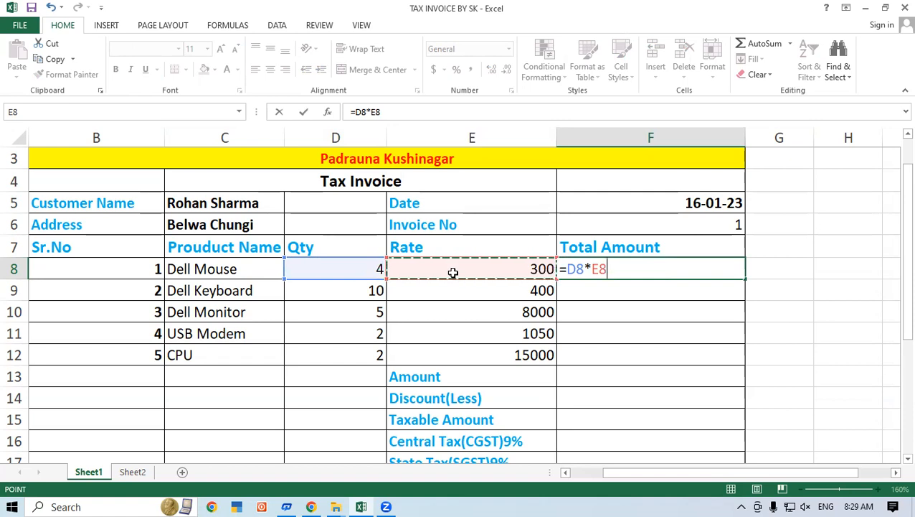
key(Return)
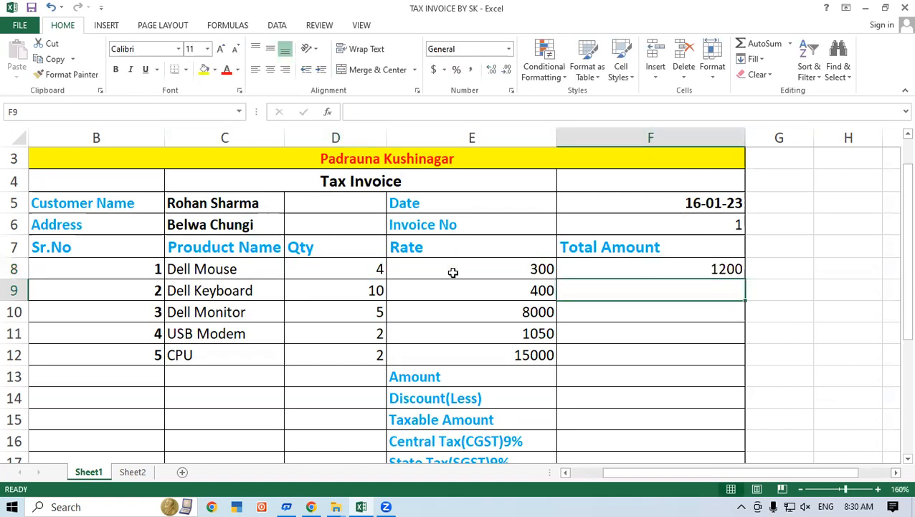
click(643, 268)
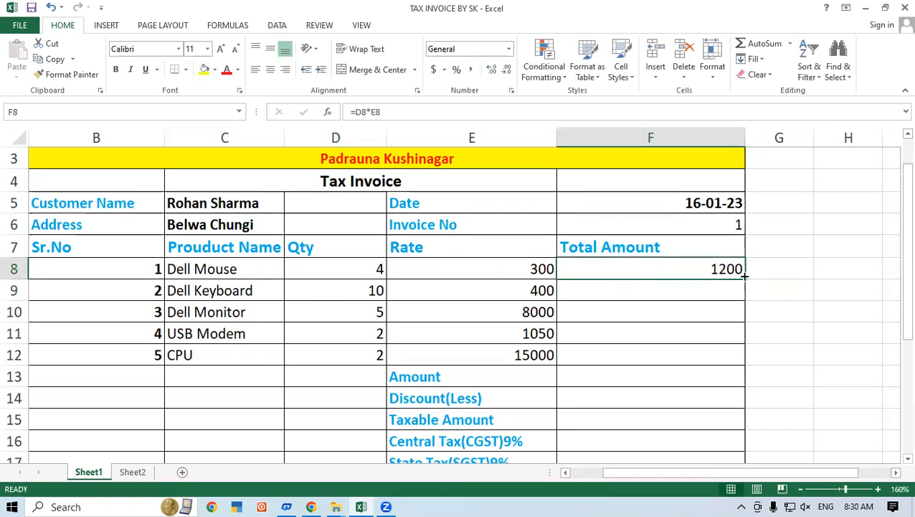
drag(744, 275, 762, 365)
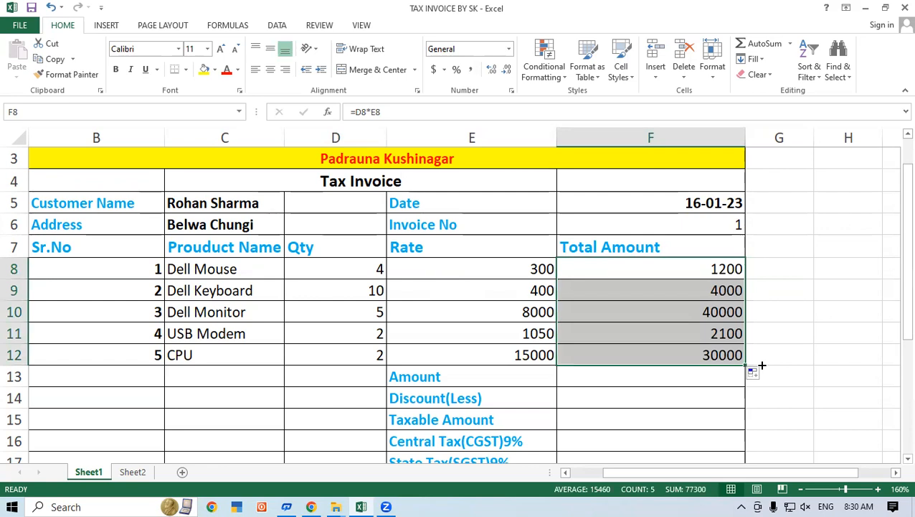
Review the product rows against their totals in F8:F12 and the Amount label below them.
drag(239, 270, 730, 260)
drag(241, 292, 632, 295)
drag(229, 310, 701, 310)
drag(703, 267, 706, 355)
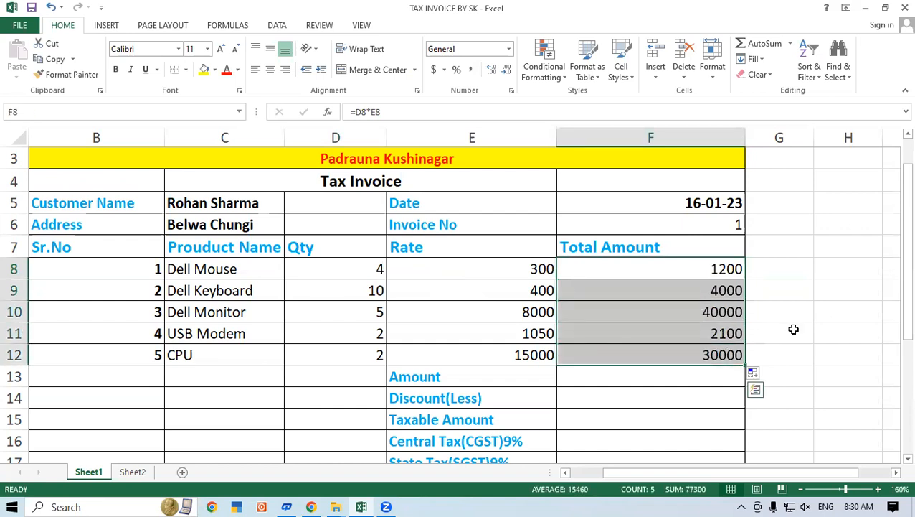
click(781, 269)
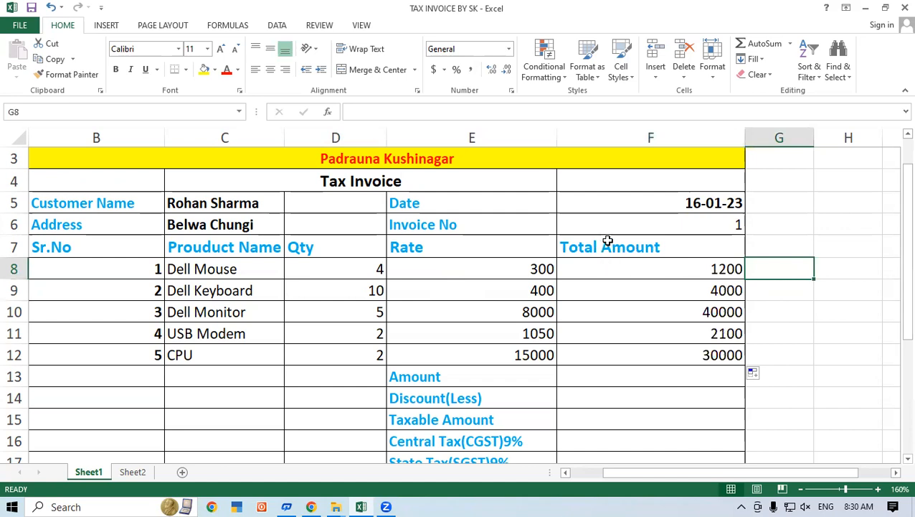
click(418, 375)
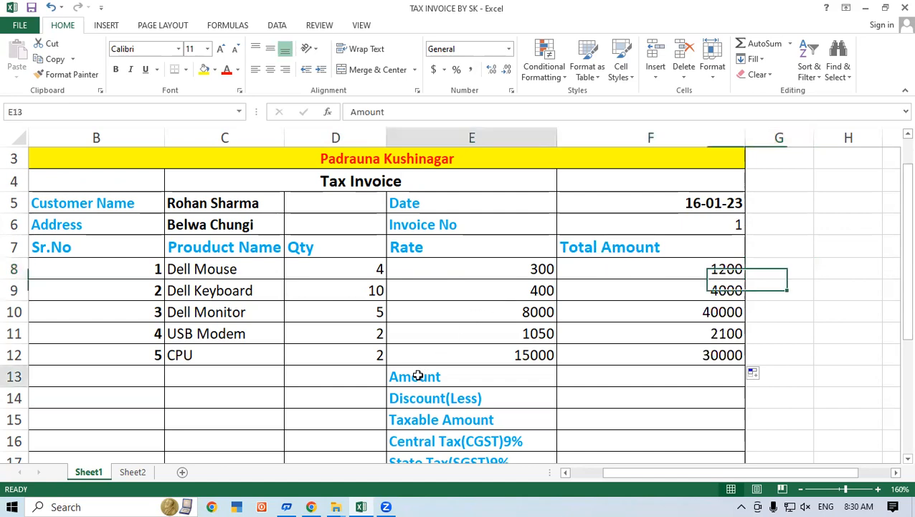
drag(652, 268, 649, 353)
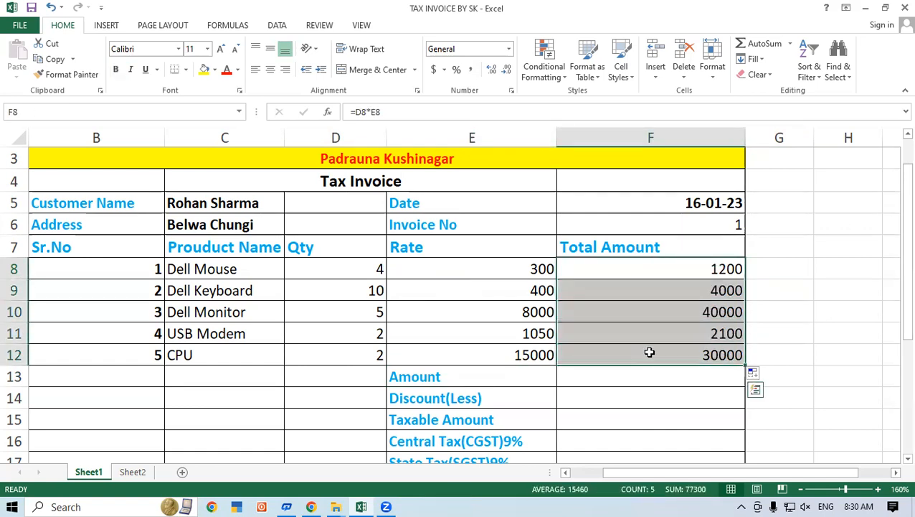
click(786, 294)
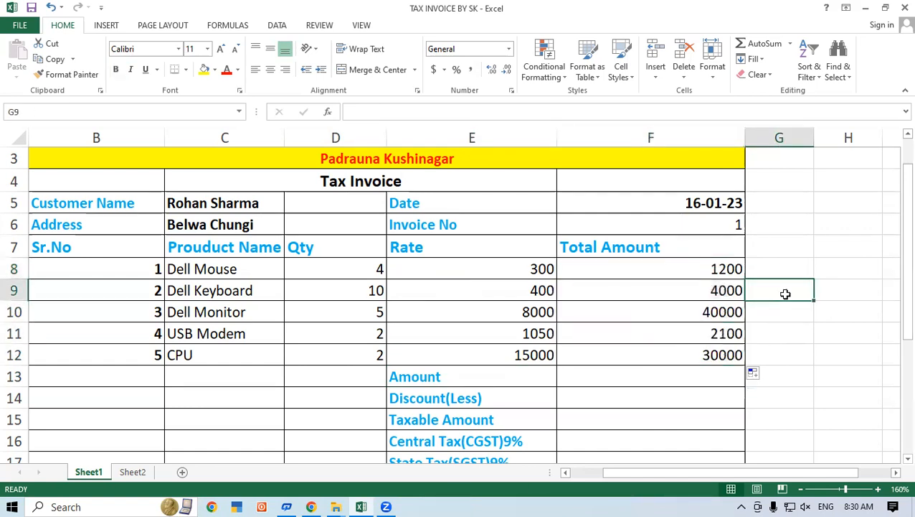
Calculate the invoice Amount in F13 by summing the item totals with =SUM(F8:F12).
click(668, 376)
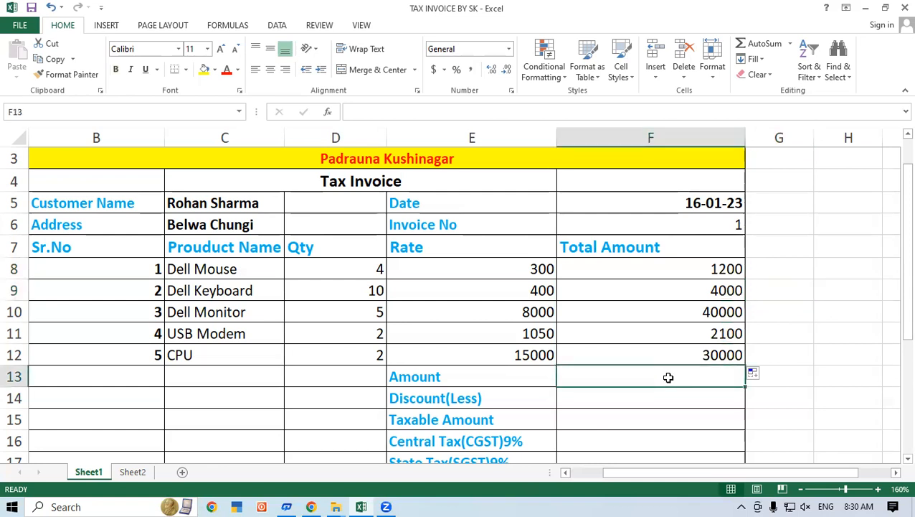
key(alt+equal)
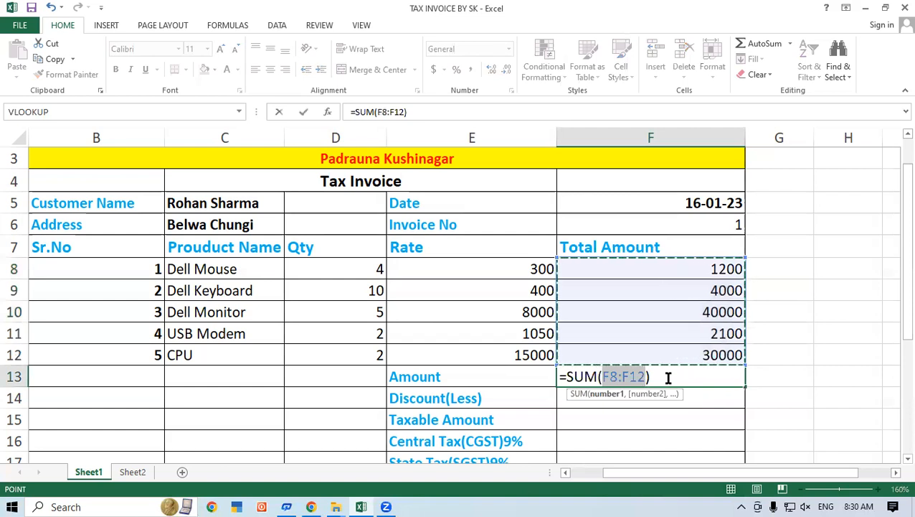
key(Return)
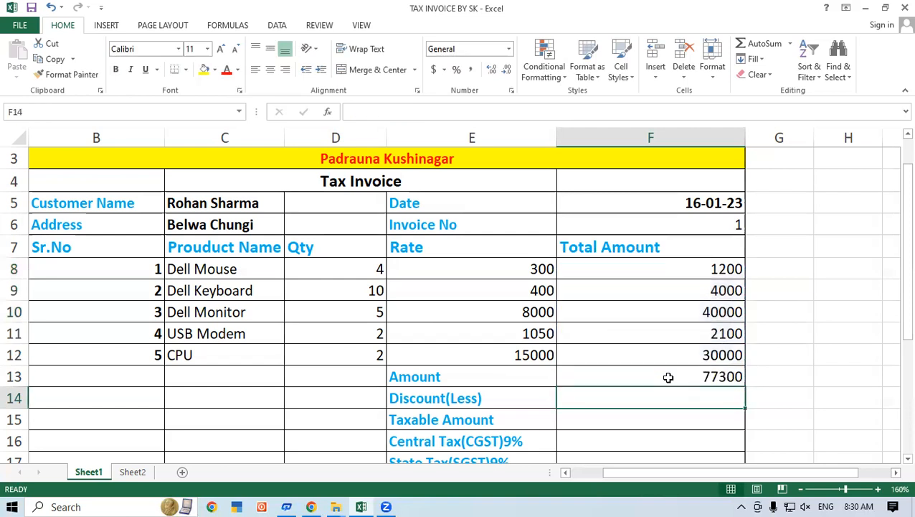
click(616, 369)
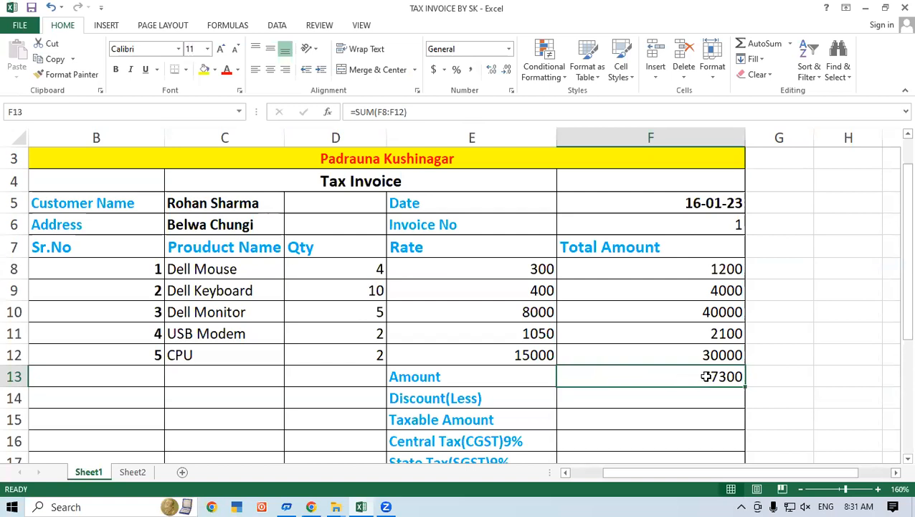
click(808, 327)
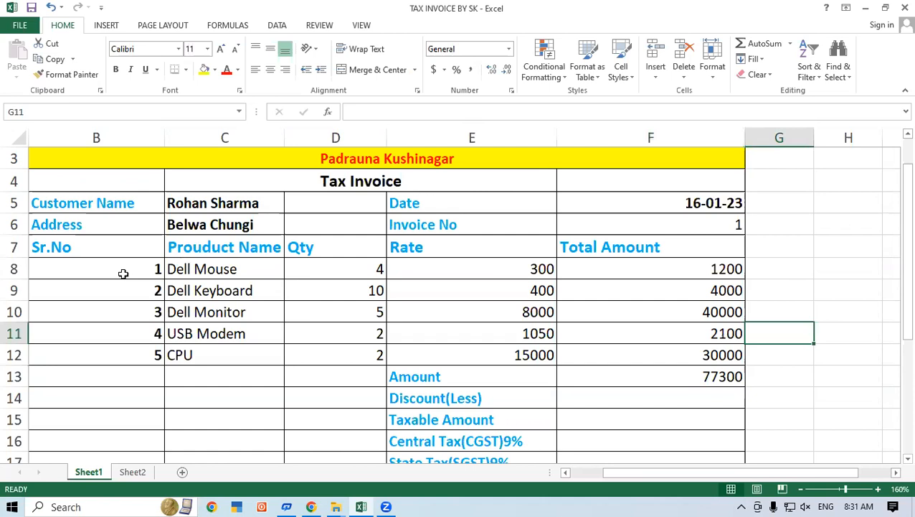
Review the five item rows and their totals in F8:F12 against the Amount row and the Discount(Less) label.
drag(97, 266, 104, 355)
click(633, 271)
drag(633, 280, 636, 355)
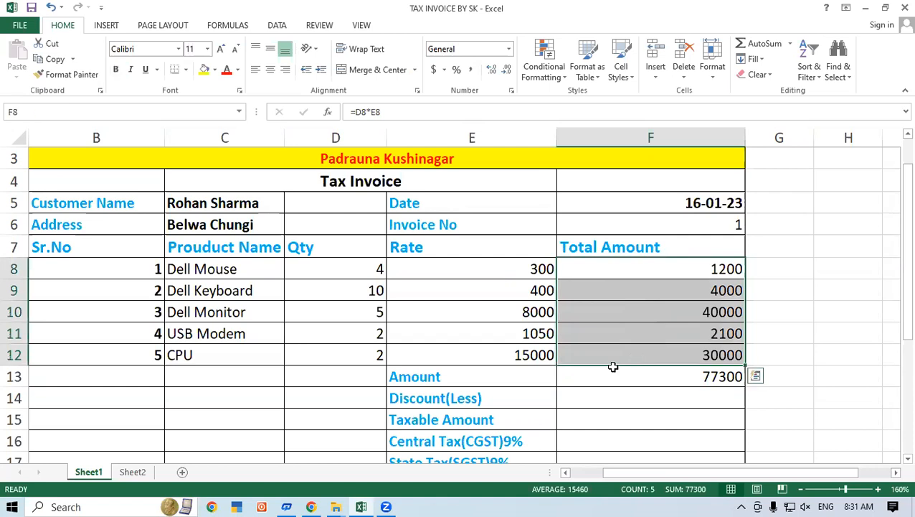
click(506, 378)
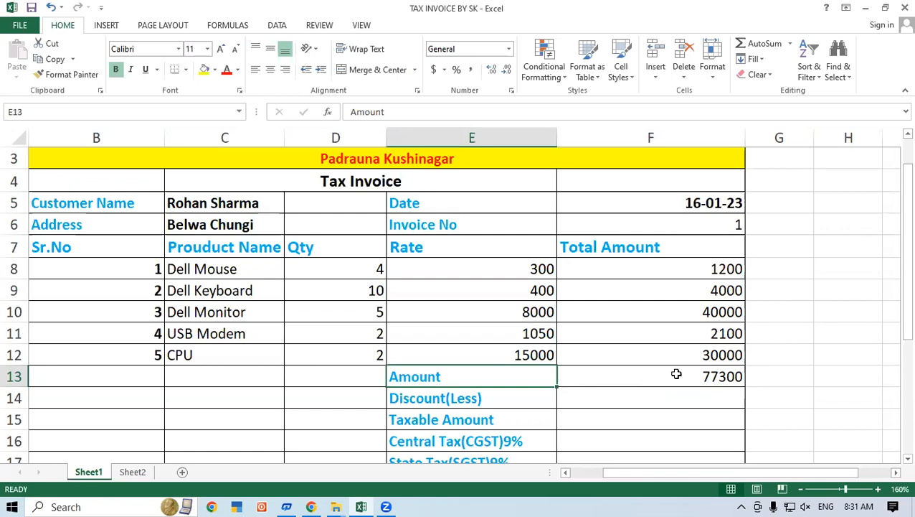
click(676, 374)
click(463, 376)
click(730, 378)
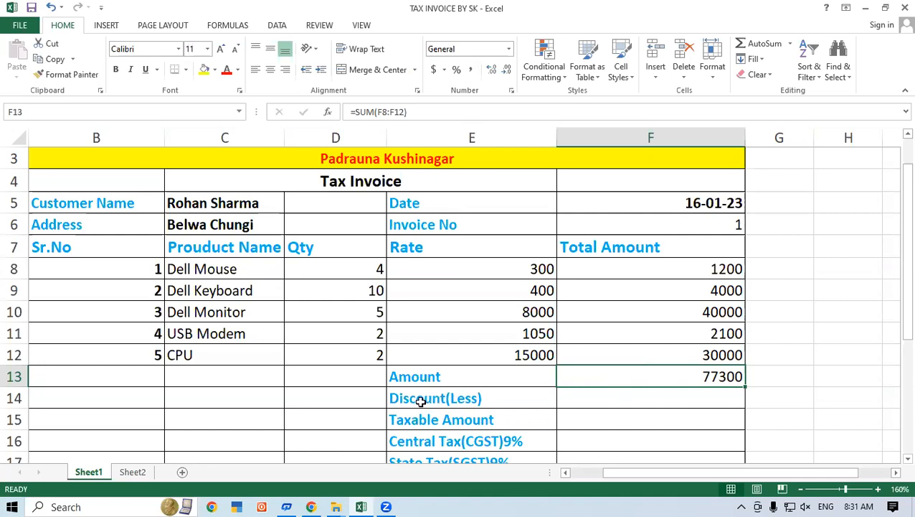
click(458, 369)
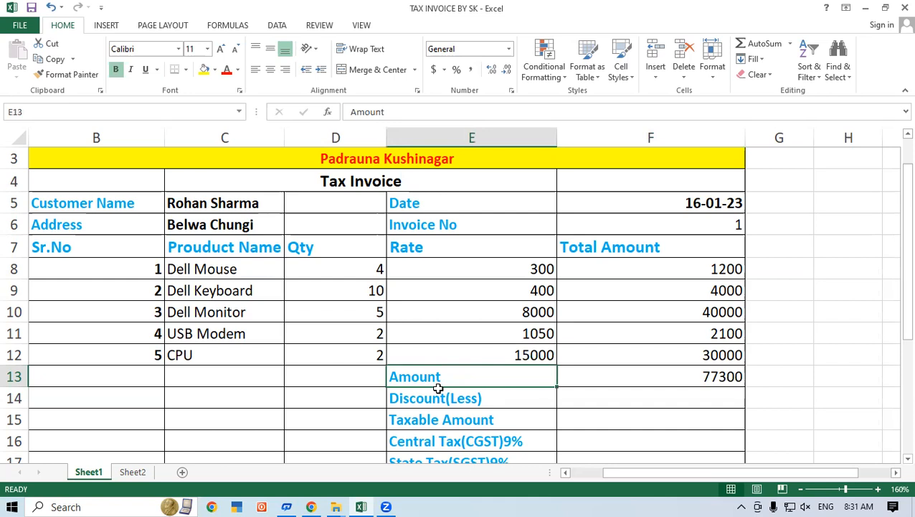
click(500, 400)
click(686, 376)
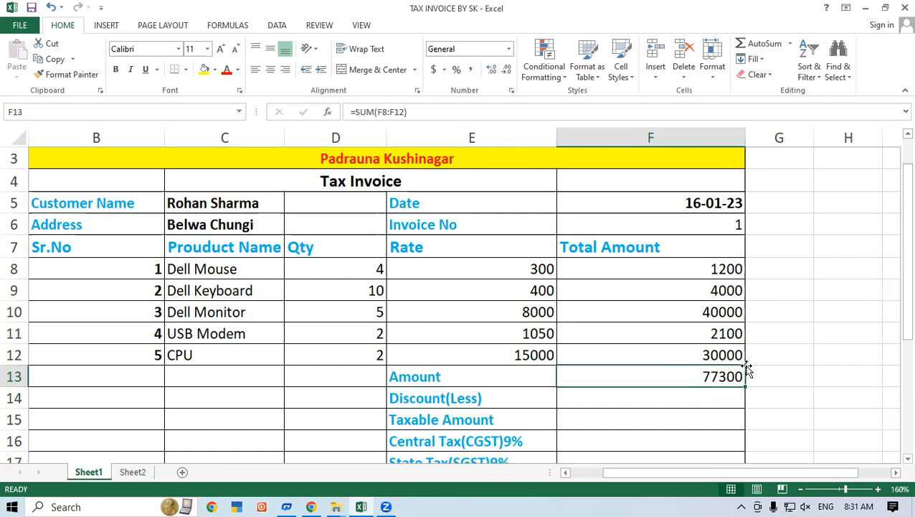
click(787, 369)
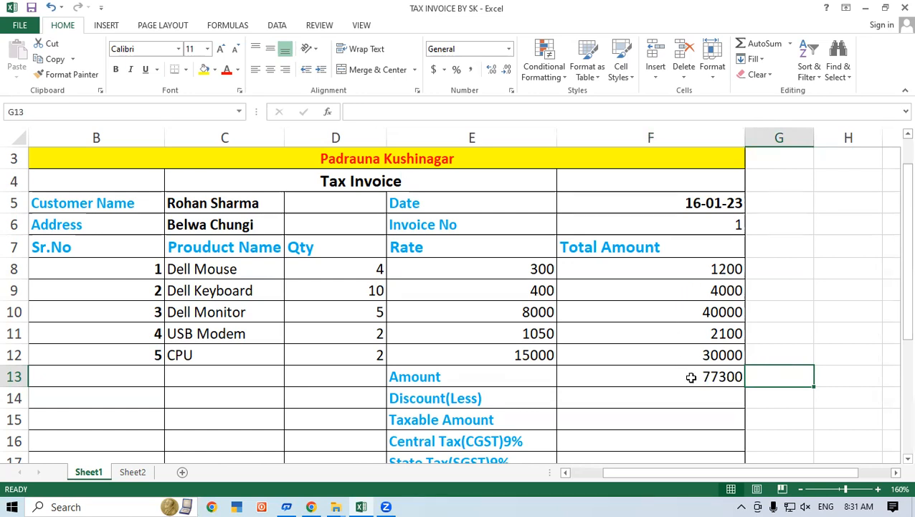
click(795, 305)
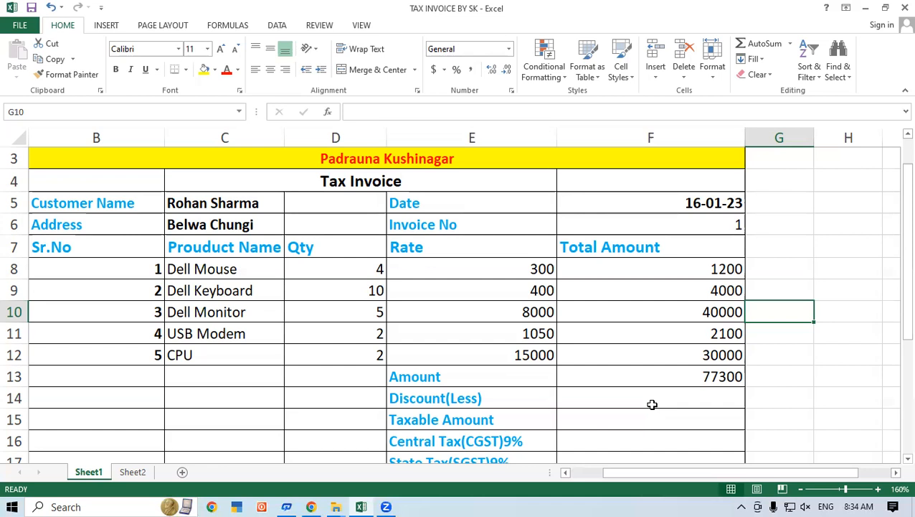
Calculate a 10 percent discount on the Amount in F14 with =F13*10/100.
click(652, 405)
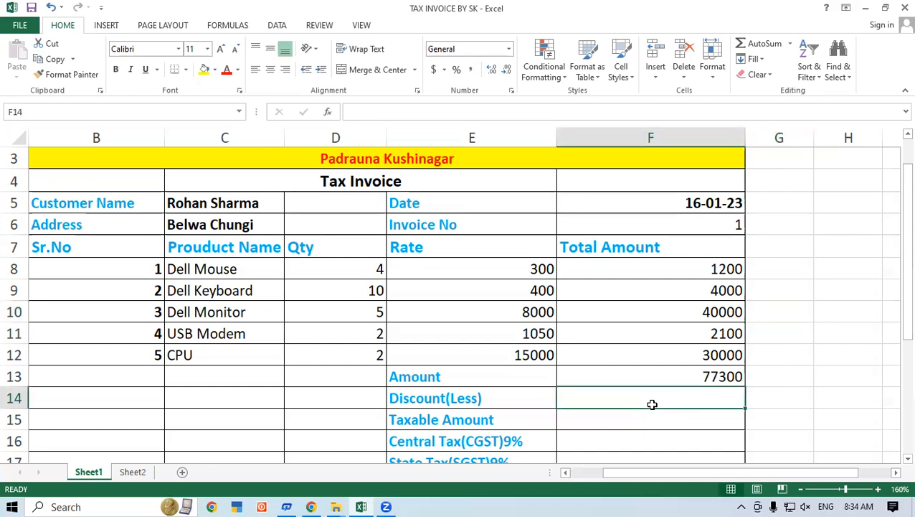
text(=)
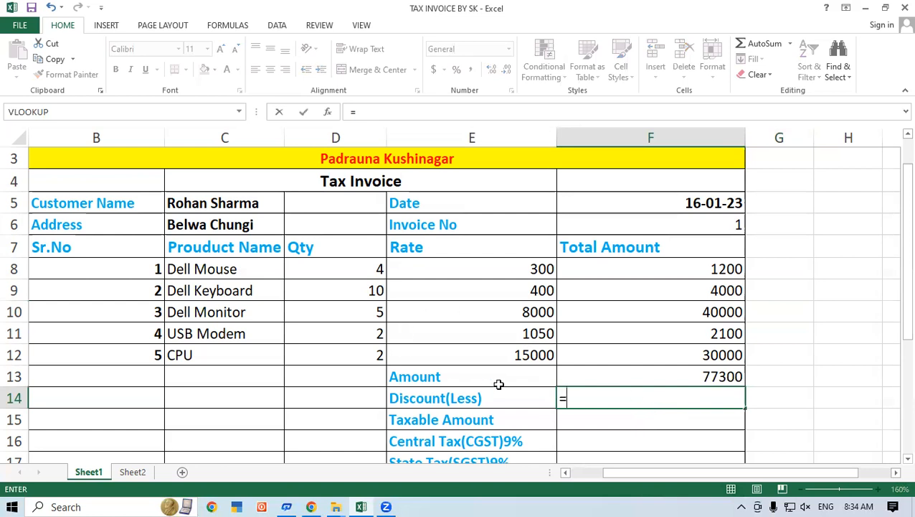
click(679, 375)
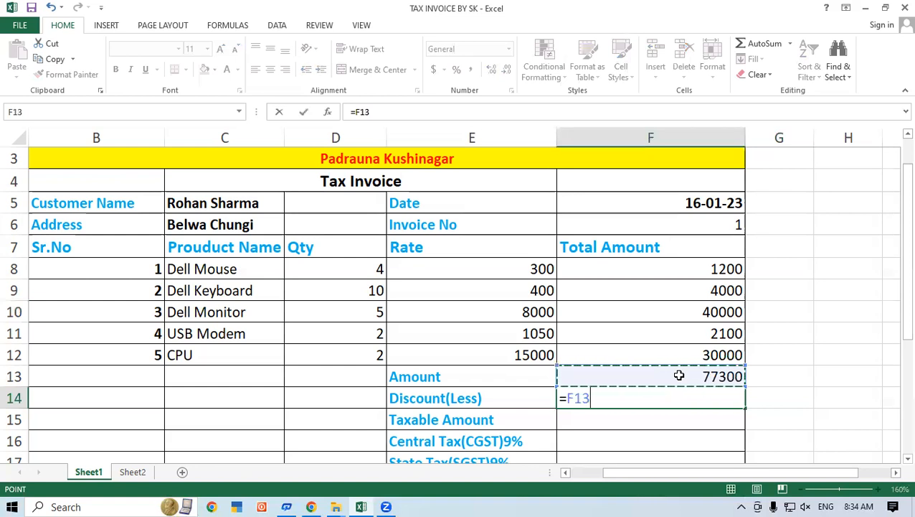
text(*)
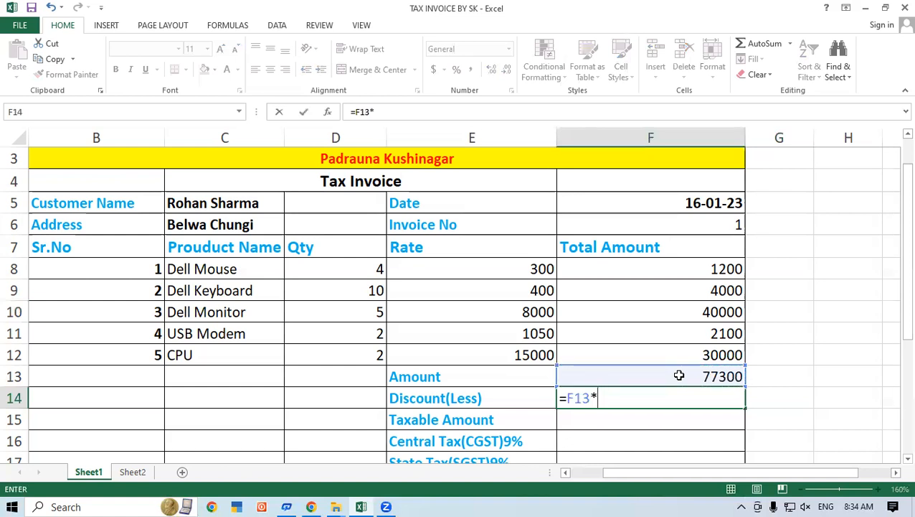
text(10)
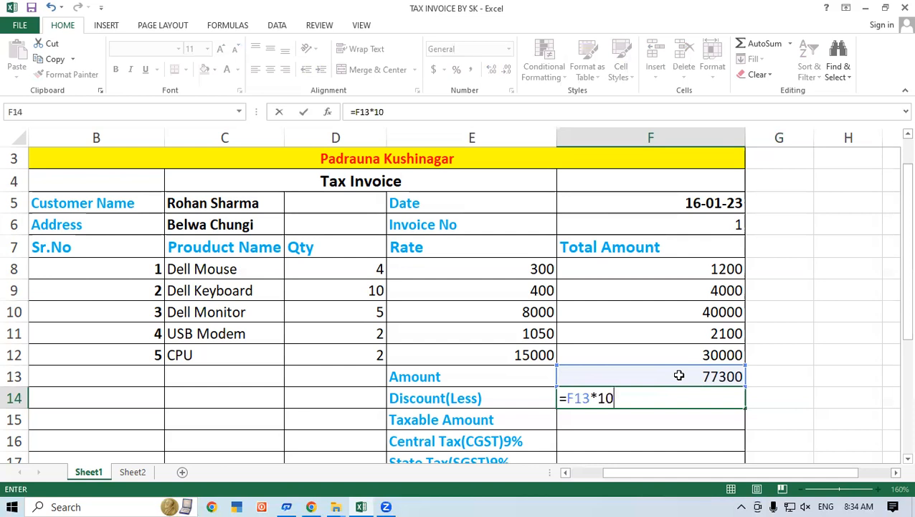
text(/100)
key(Return)
click(707, 401)
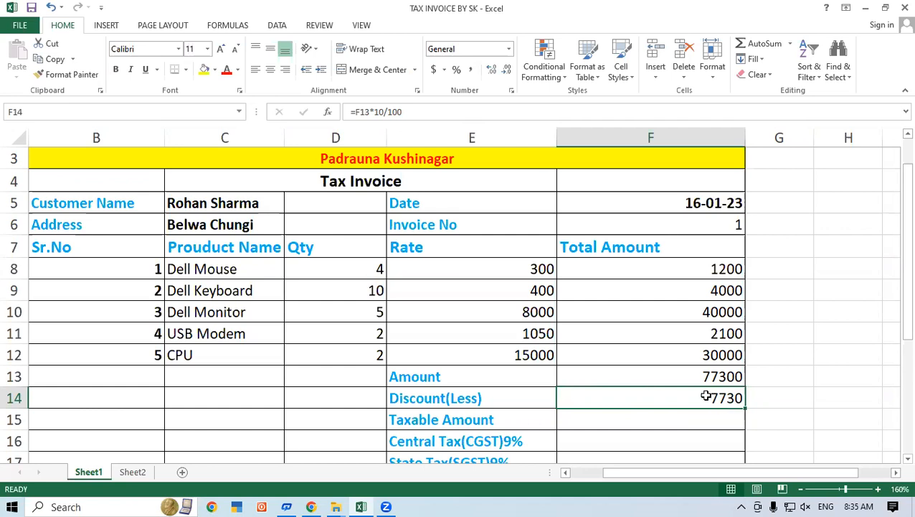
click(774, 399)
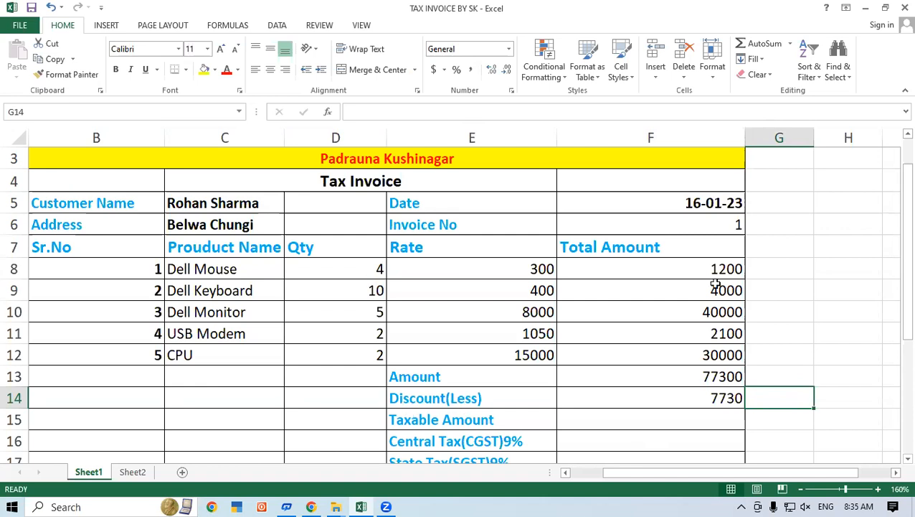
Calculate the Taxable Amount in F15 by subtracting the discount from the Amount with =F13-F14.
scroll(895, 459, down, 1)
scroll(895, 459, down, 2)
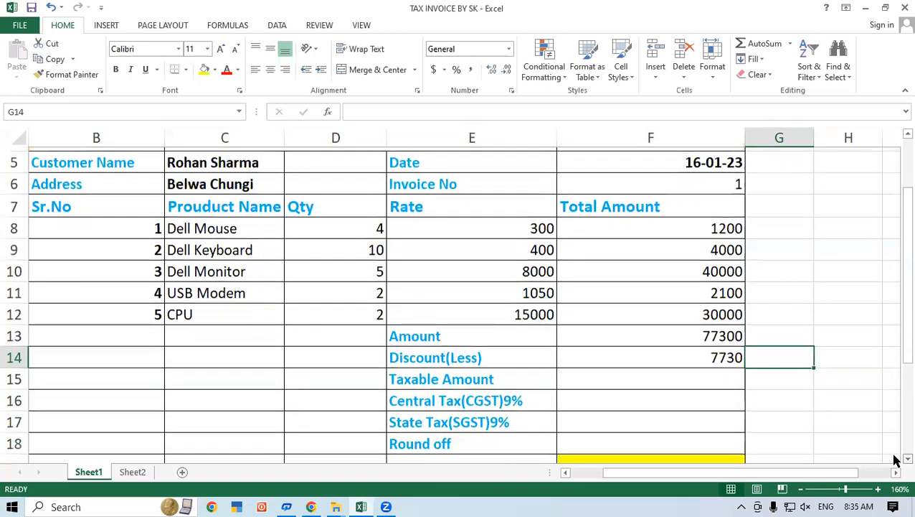
click(443, 349)
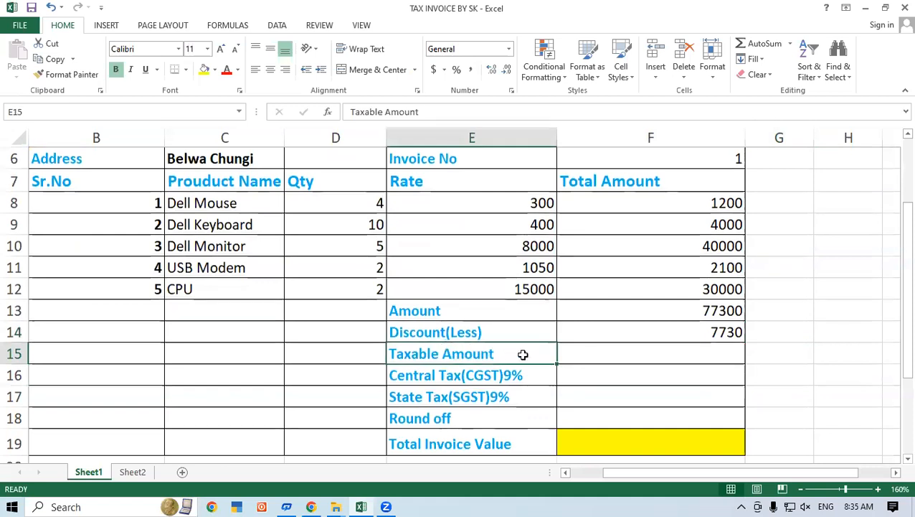
click(599, 355)
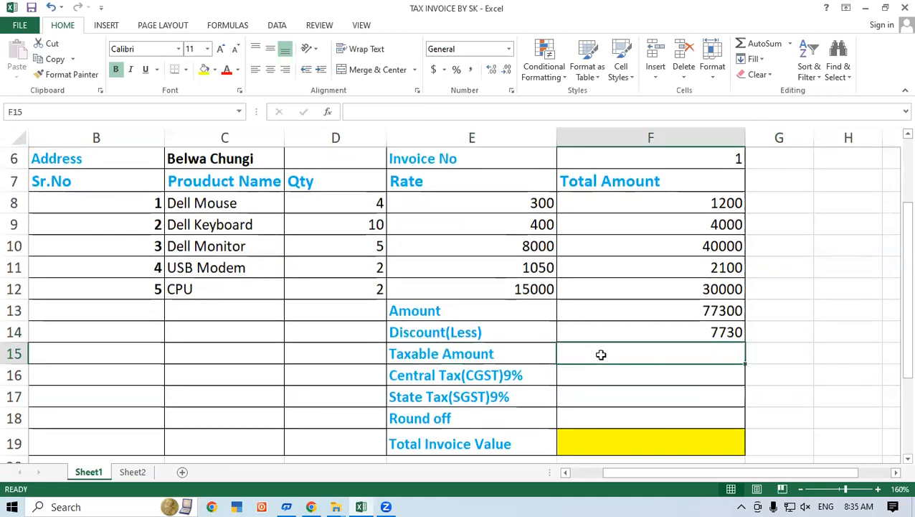
text(=)
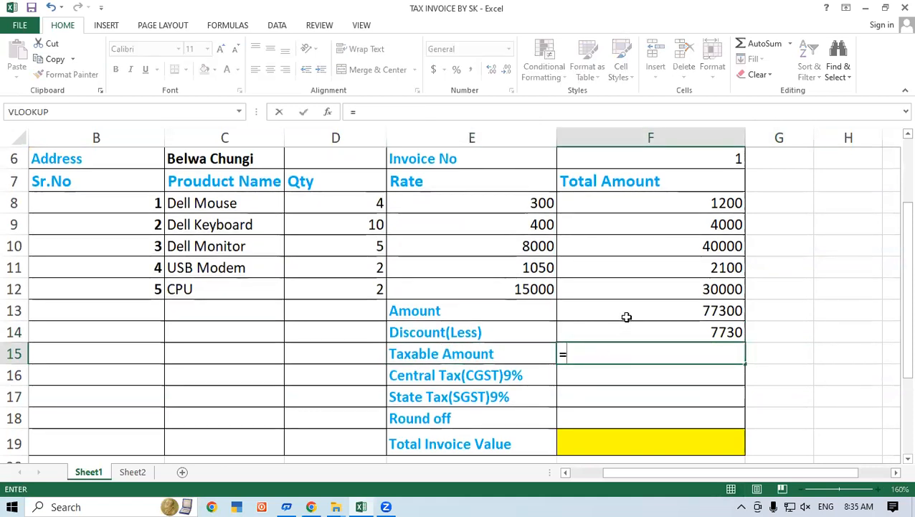
click(706, 307)
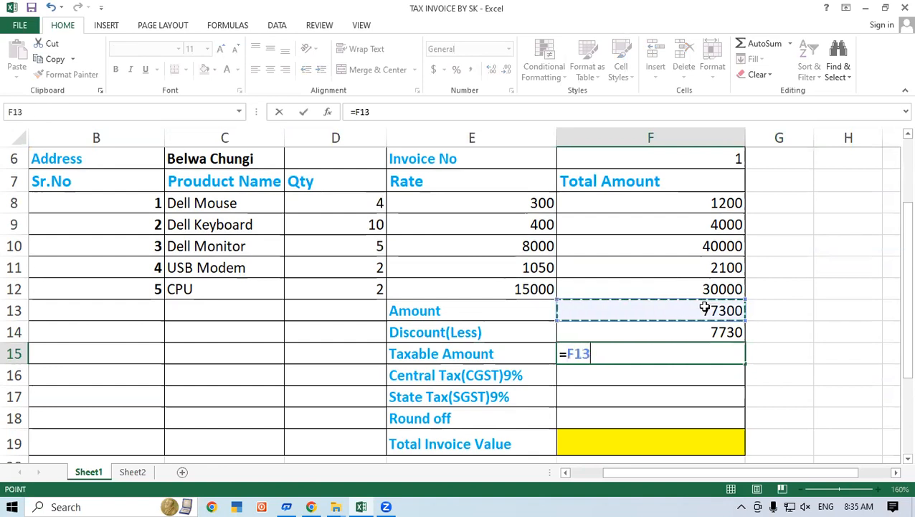
text(-)
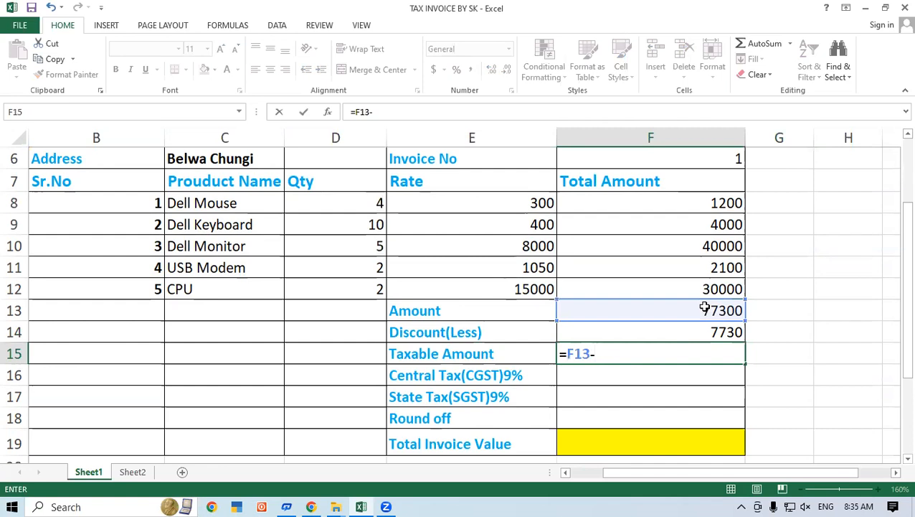
click(665, 332)
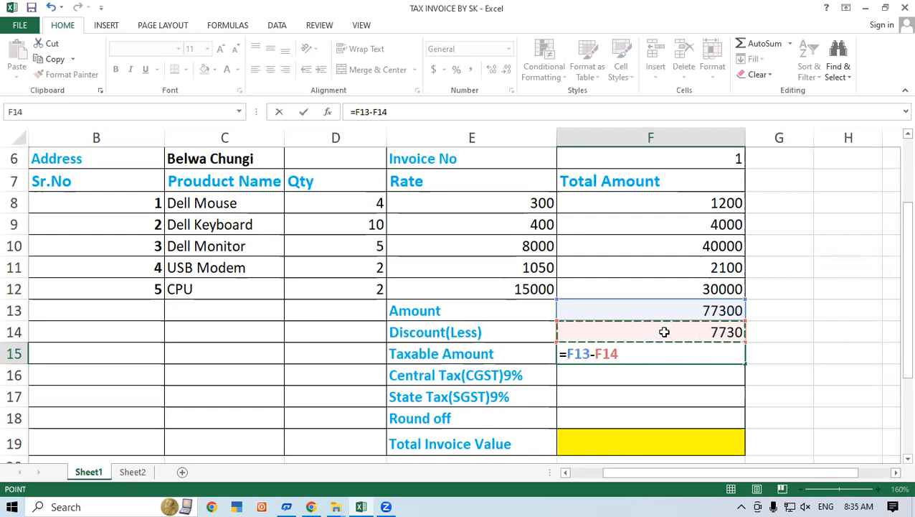
key(Return)
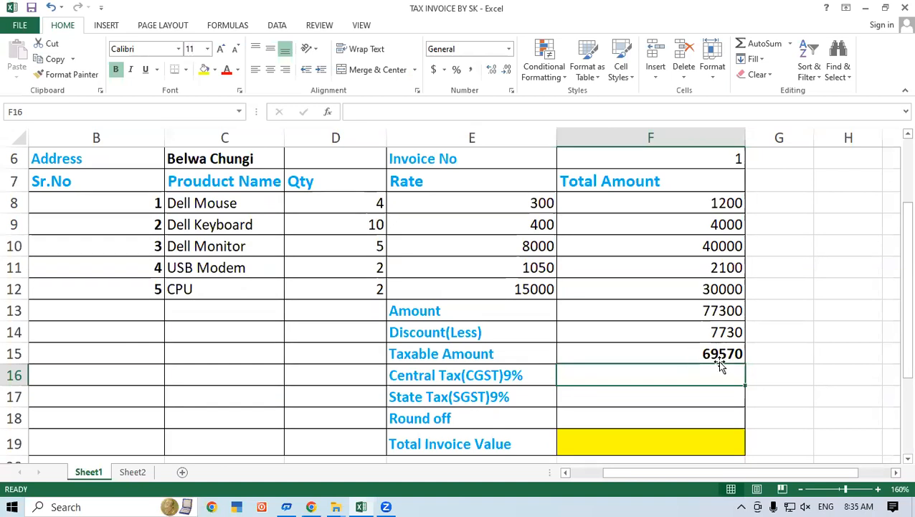
click(753, 357)
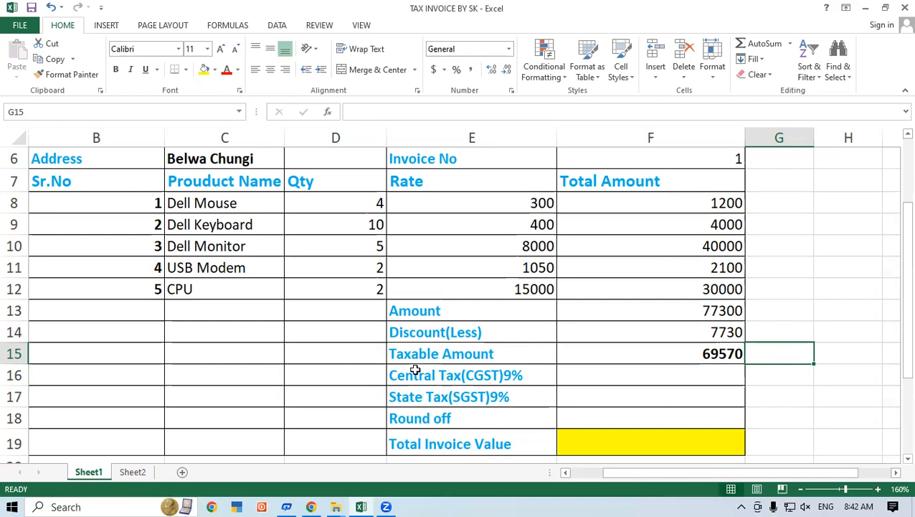
Examine the Central Tax(CGST)9% and State Tax(SGST)9% labels and their empty amount cells in F16 and F17.
click(416, 371)
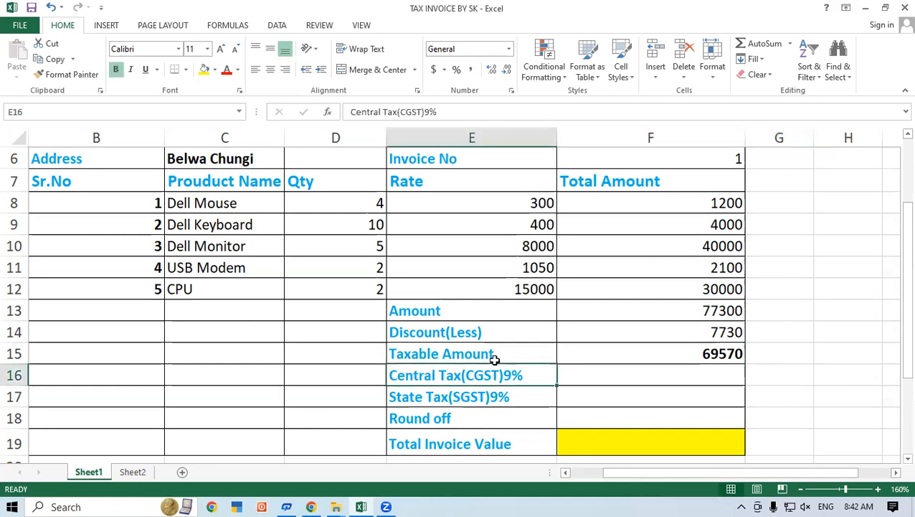
click(466, 399)
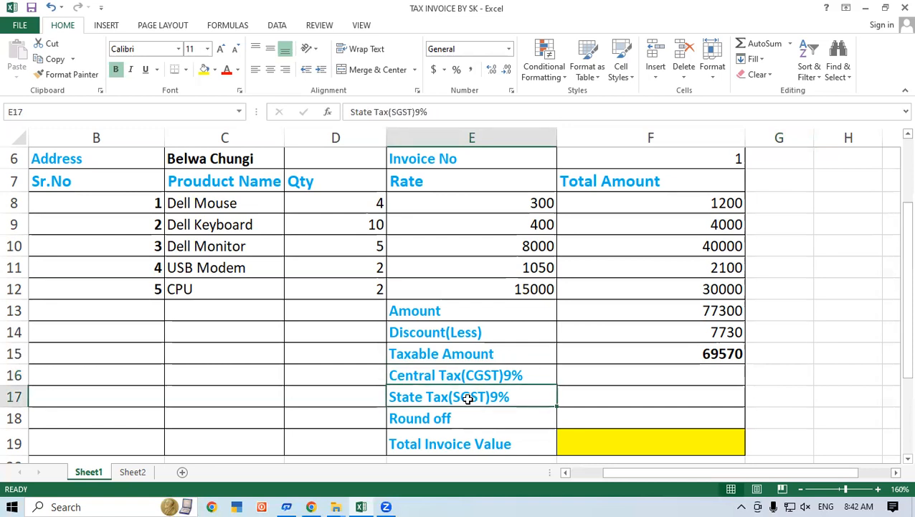
click(497, 373)
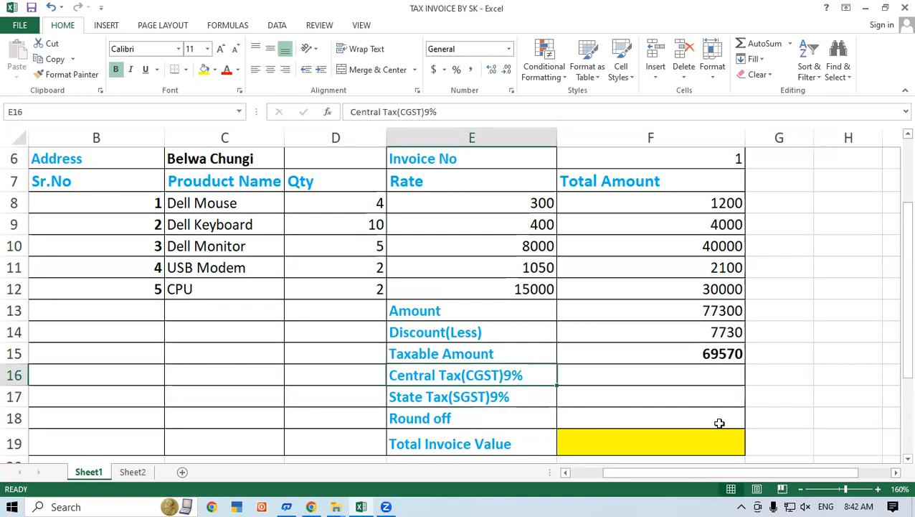
click(686, 374)
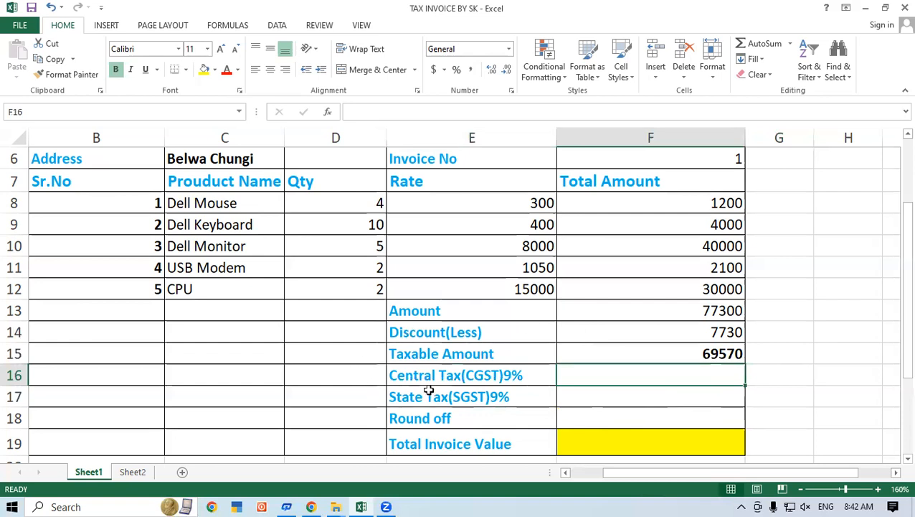
click(456, 395)
click(683, 394)
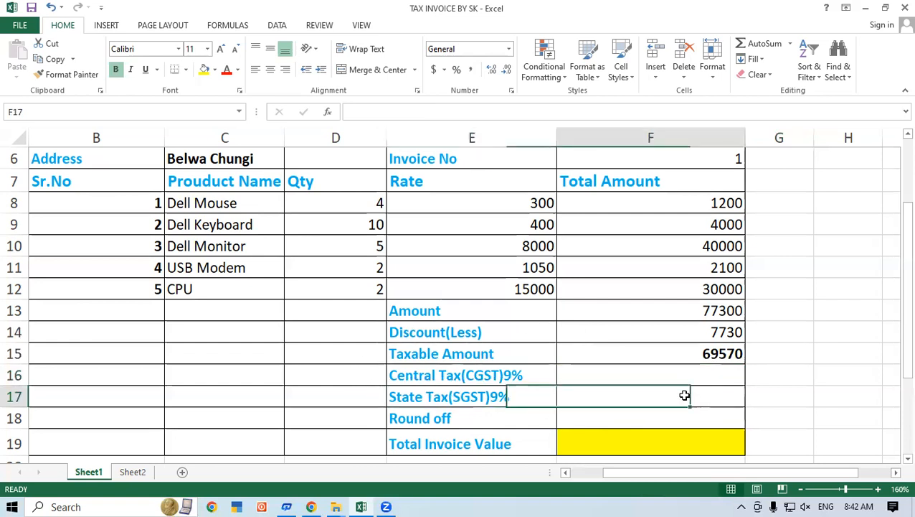
click(778, 369)
Calculate the 9 percent Central Tax (CGST) on the Taxable Amount in F16 with =F15*9/100.
click(717, 374)
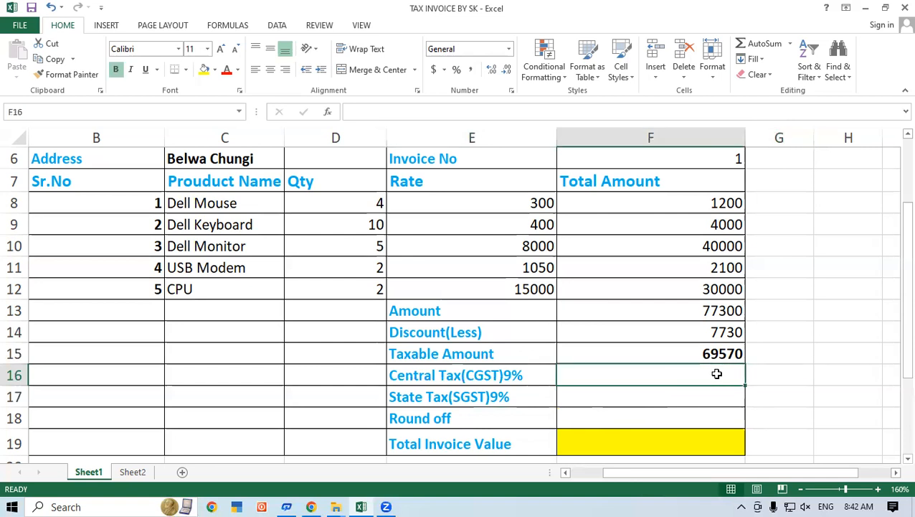
text(=)
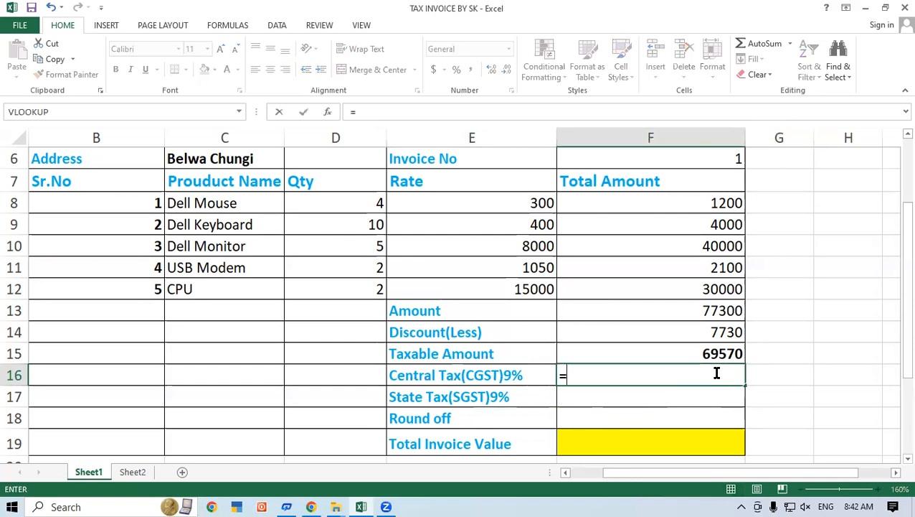
click(650, 350)
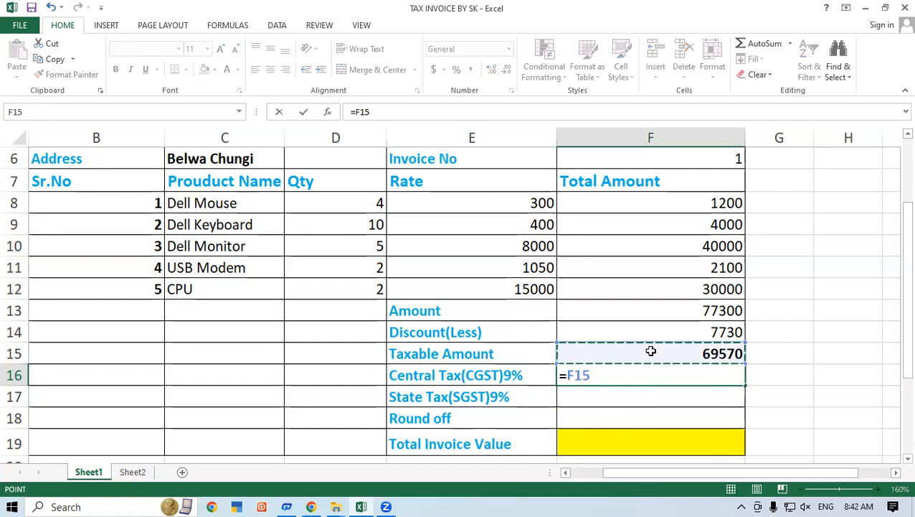
text(*9/)
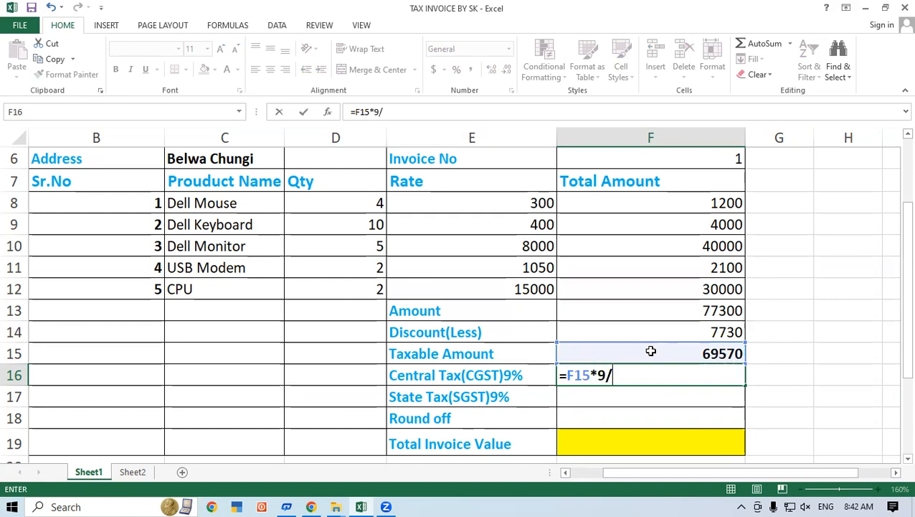
text(100)
key(Return)
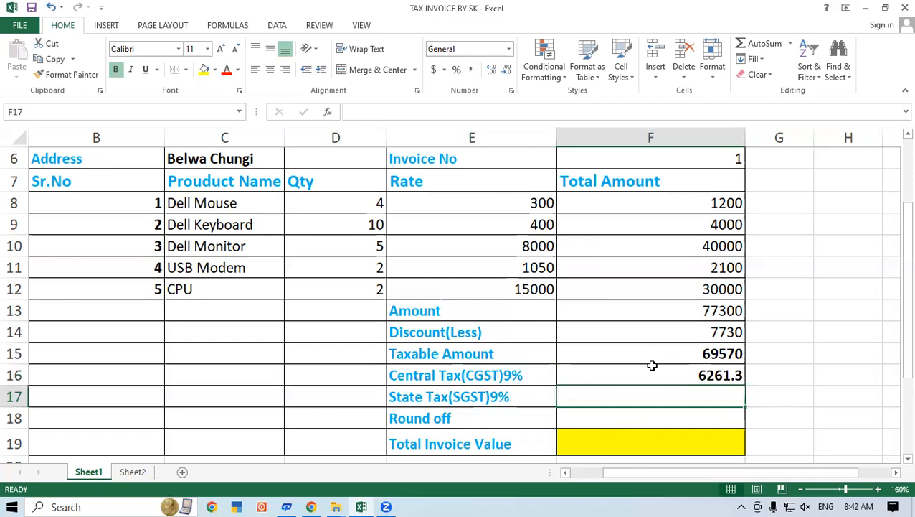
click(652, 366)
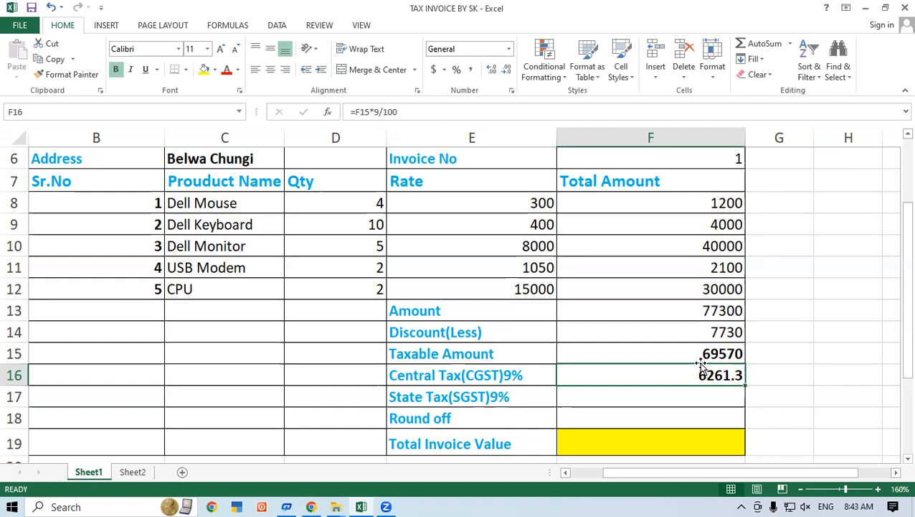
Calculate the 9 percent State Tax (SGST) on the Taxable Amount in F17 with =F15*9/100.
click(713, 398)
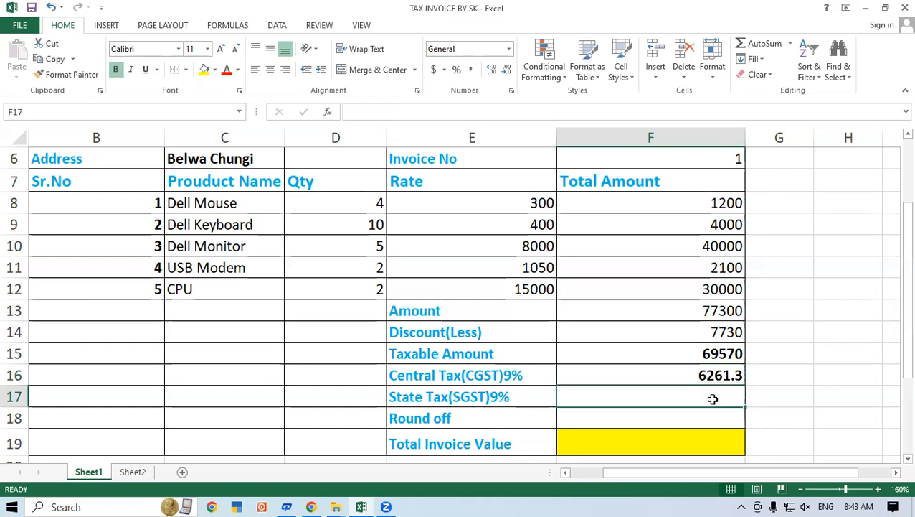
text(=)
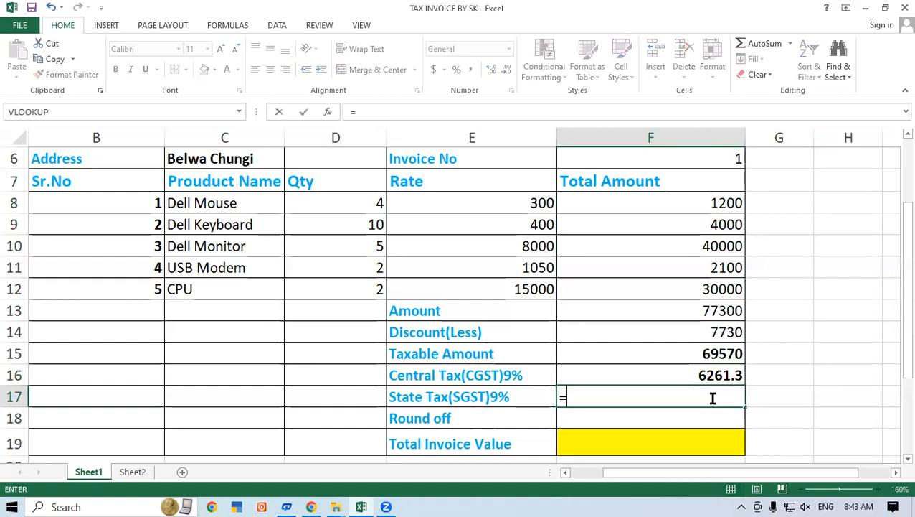
text(su)
key(BackSpace)
key(BackSpace)
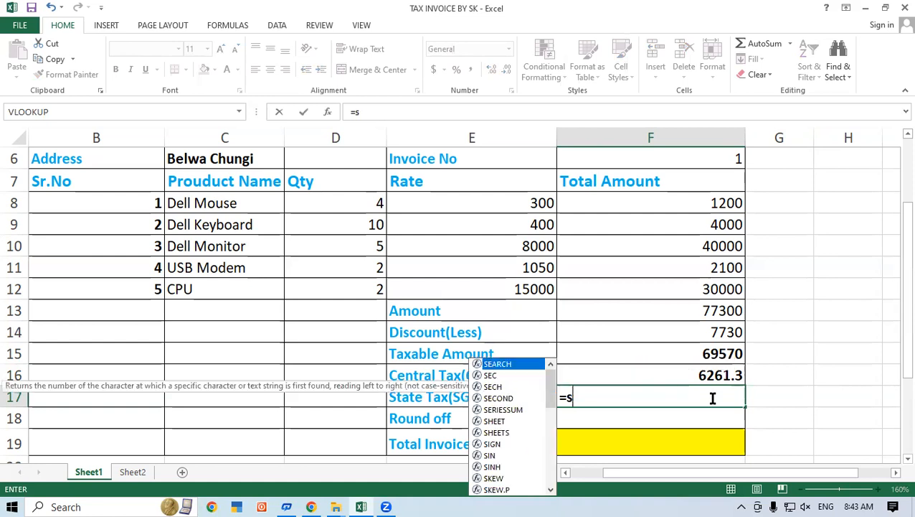
click(676, 349)
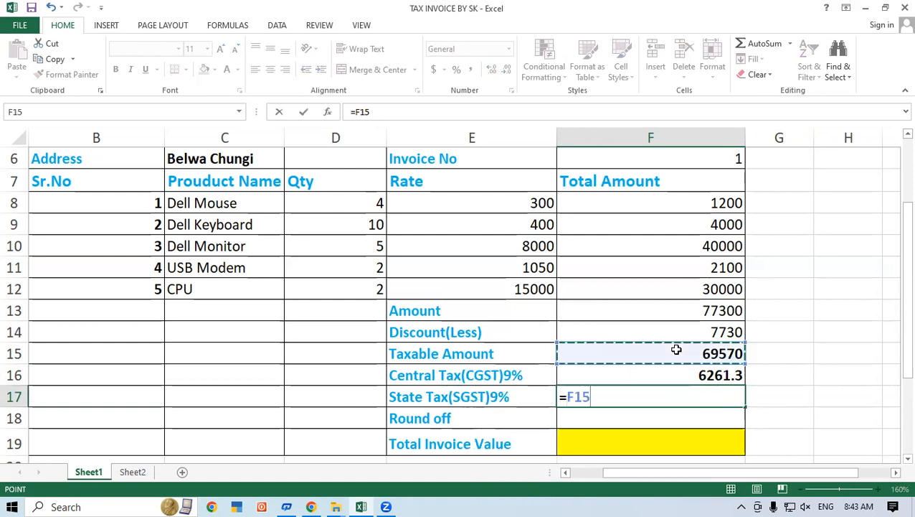
text(*)
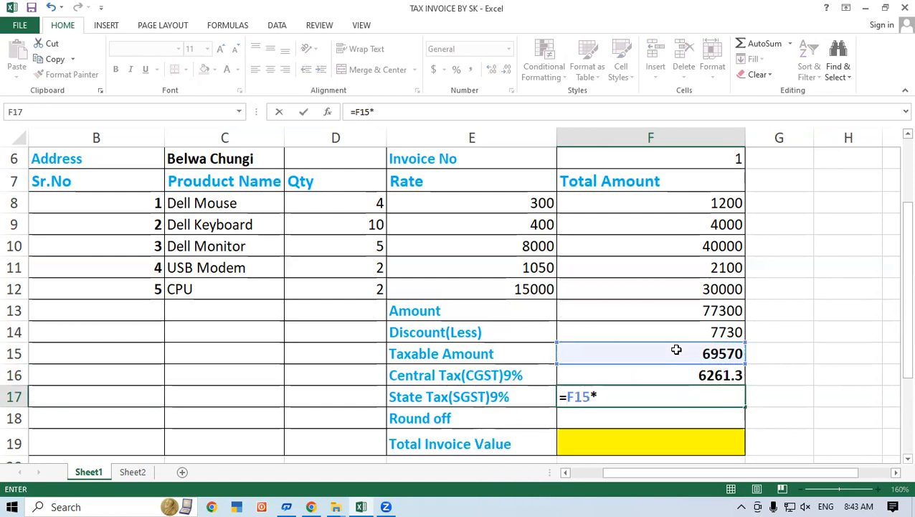
text(9/100)
key(Return)
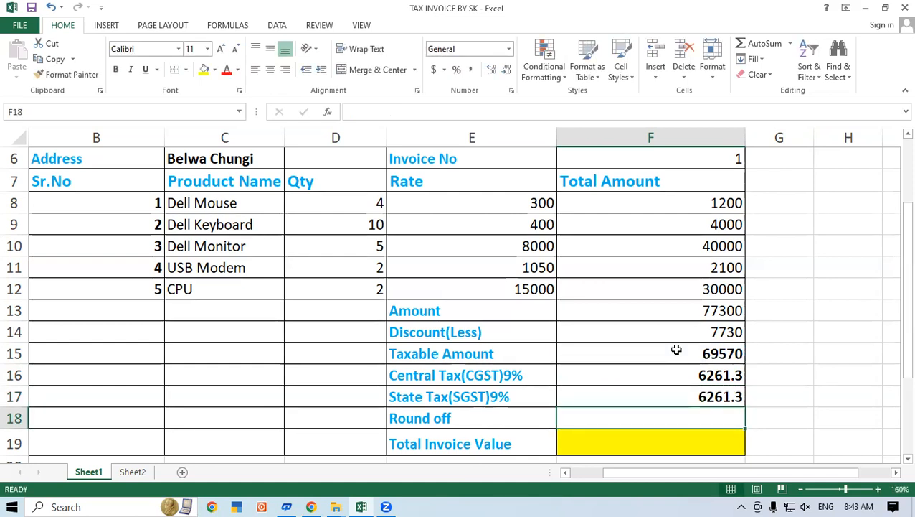
Examine the CGST and SGST amounts in F16:F17 and the Round off row with its empty cell F18.
drag(710, 374, 705, 403)
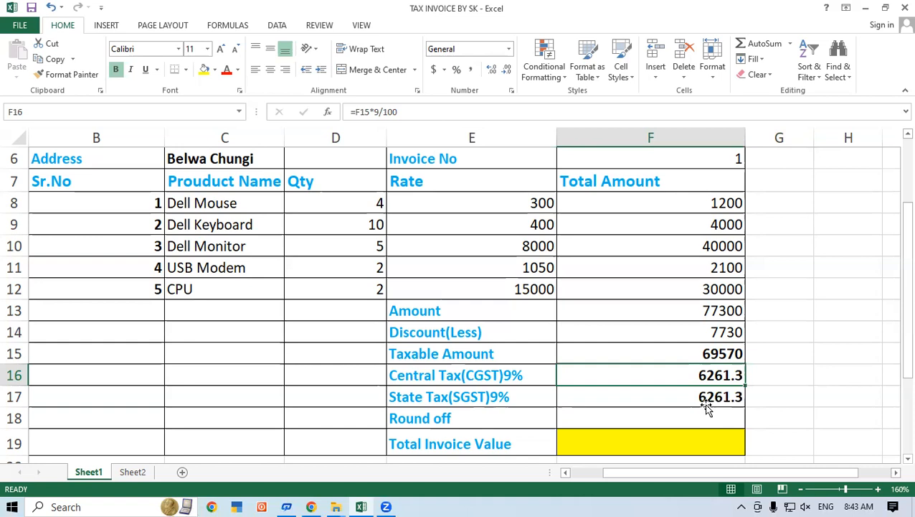
click(793, 381)
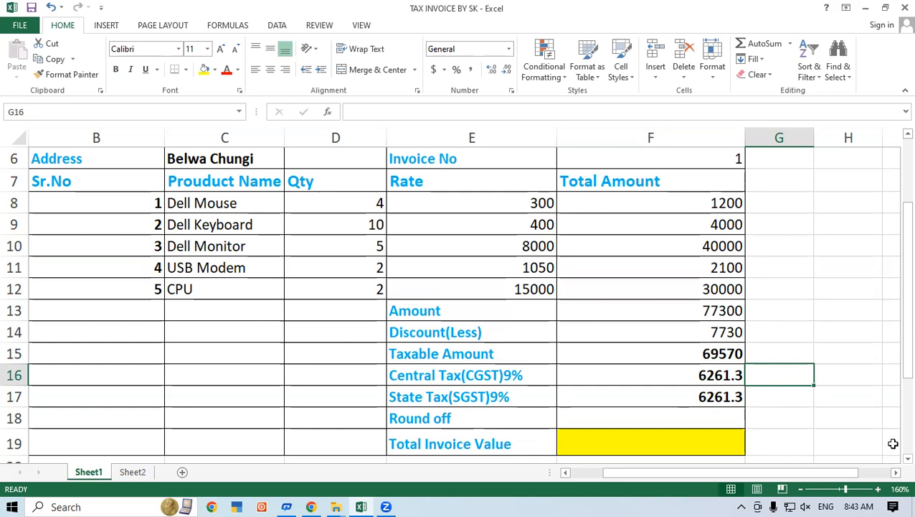
scroll(894, 463, down, 2)
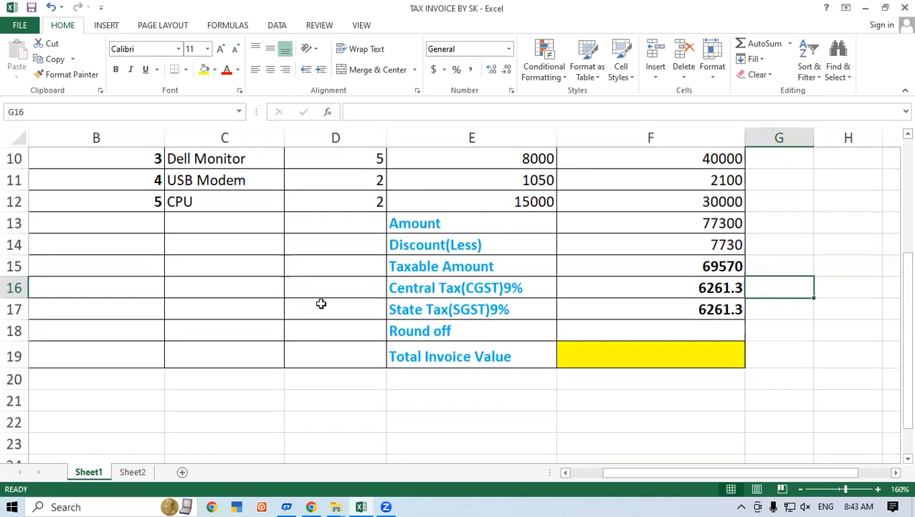
click(455, 326)
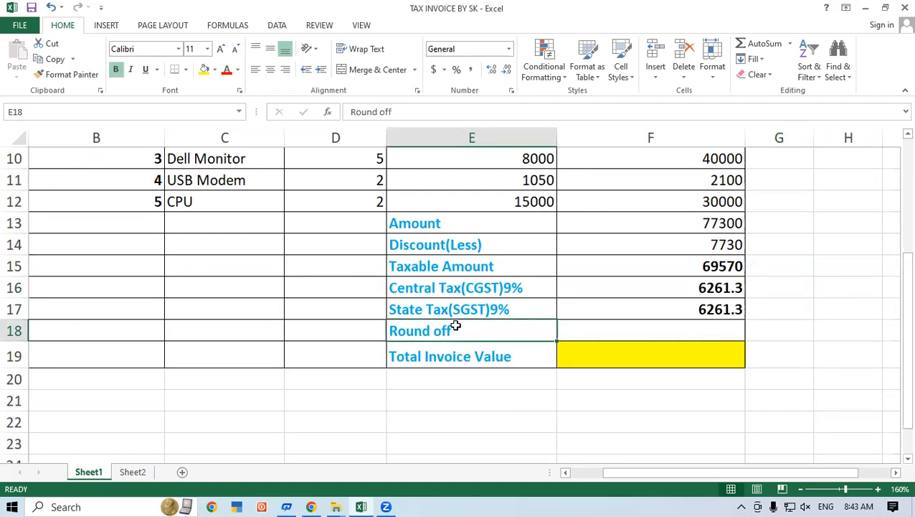
click(626, 336)
click(414, 333)
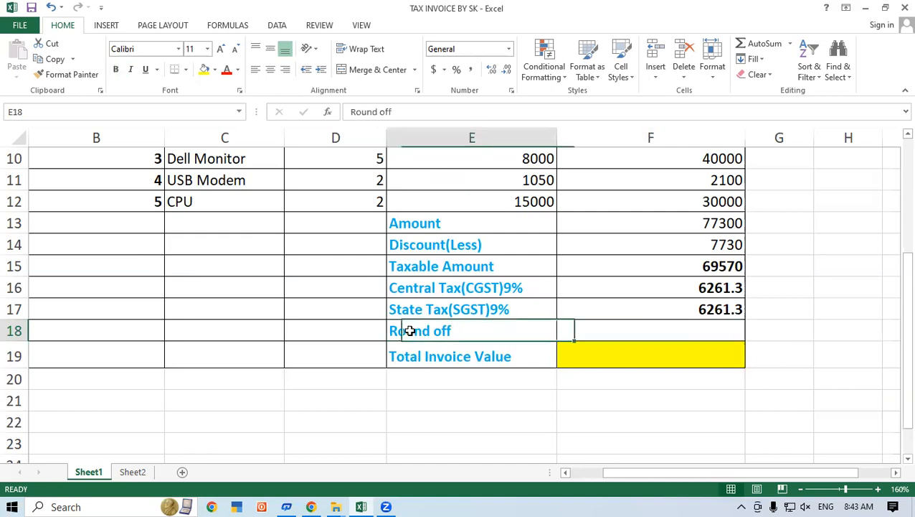
click(649, 333)
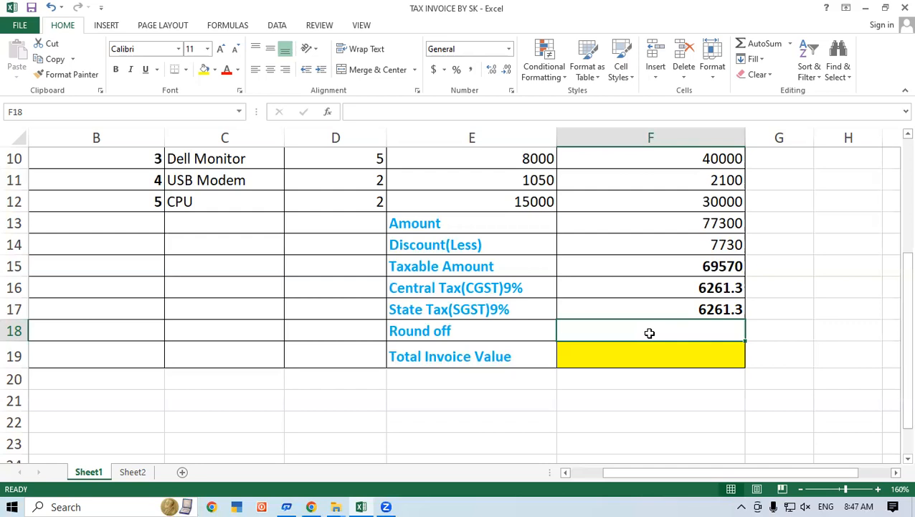
Add the Taxable Amount, CGST and SGST in helper cell G16 with =F15+F16+F17.
click(807, 295)
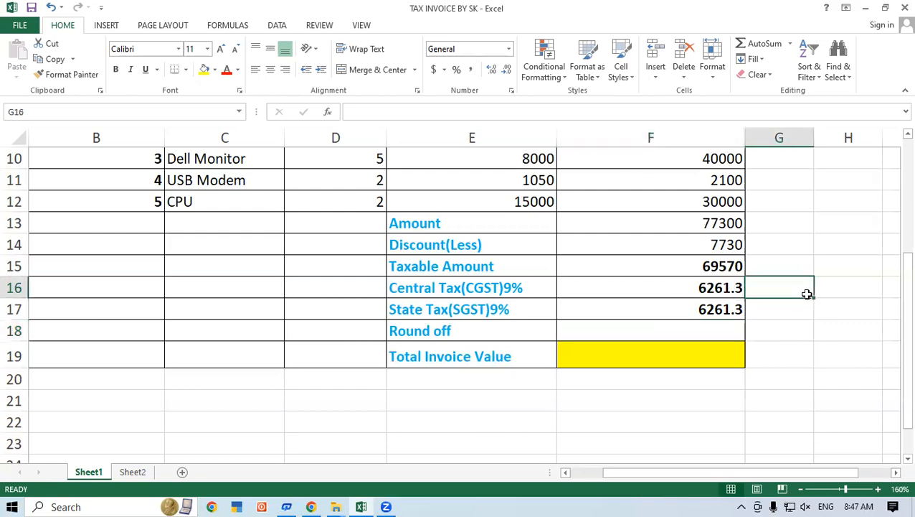
text(=)
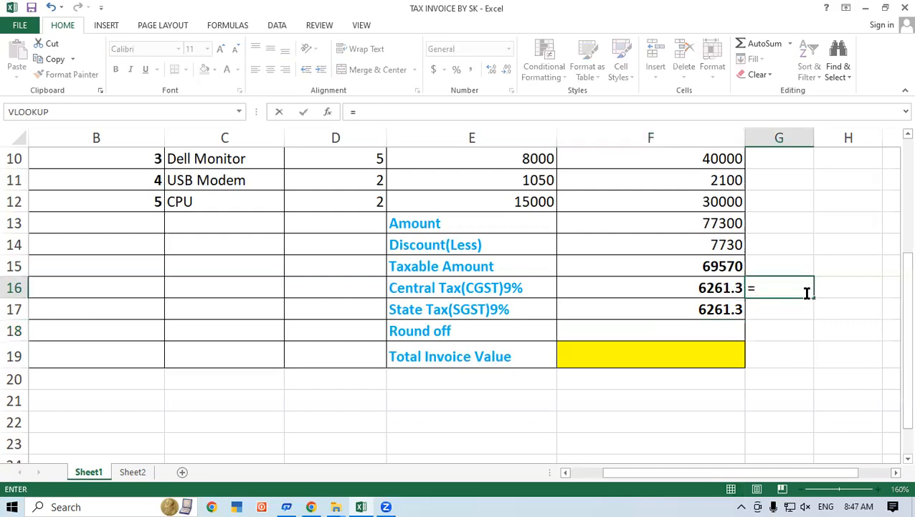
click(645, 262)
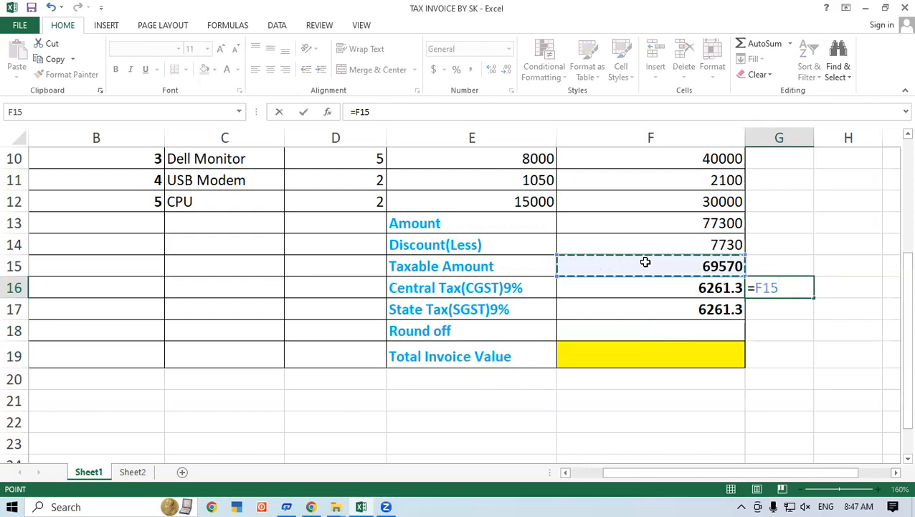
text(+)
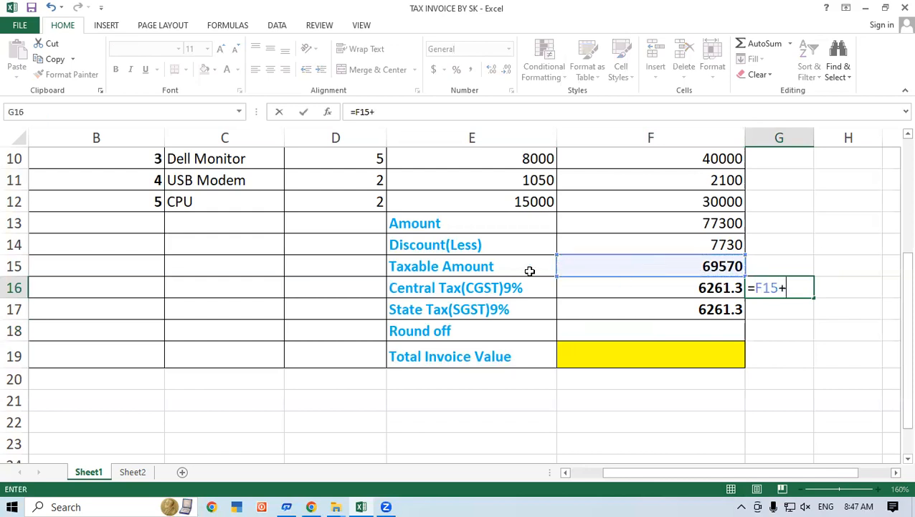
click(682, 288)
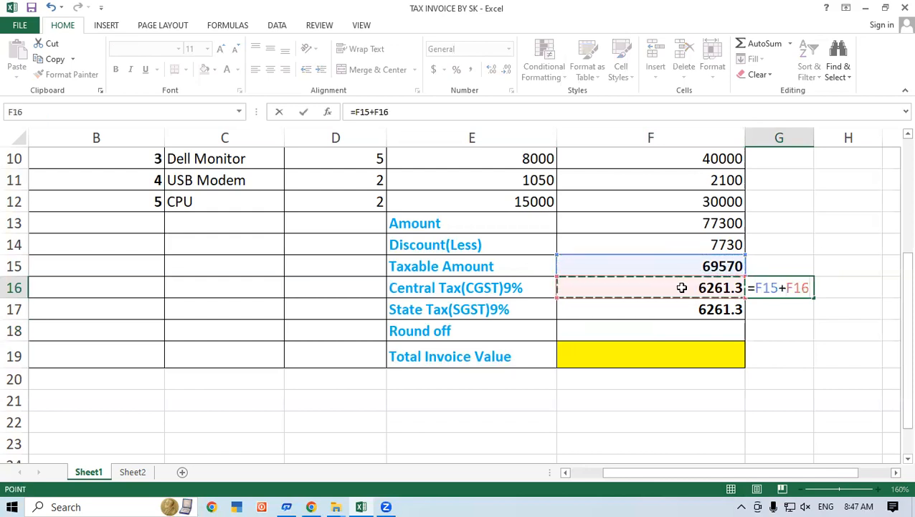
text(+)
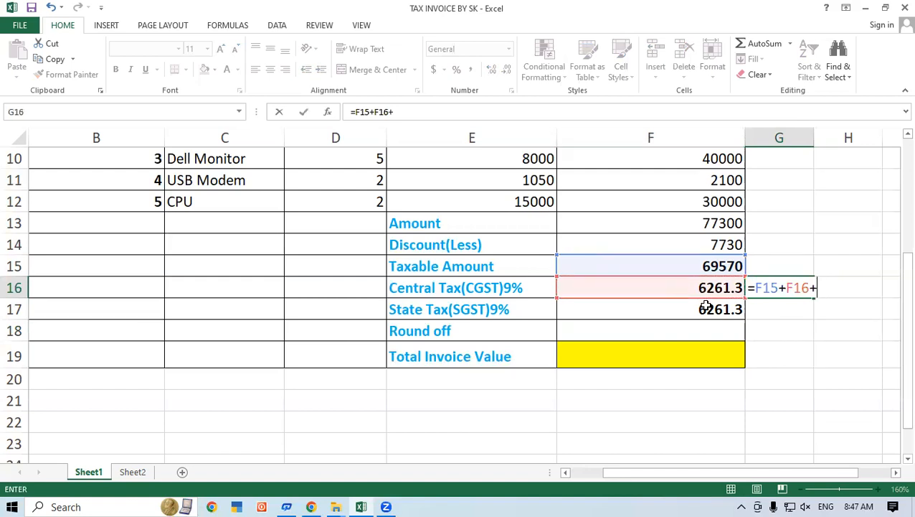
click(706, 307)
key(Return)
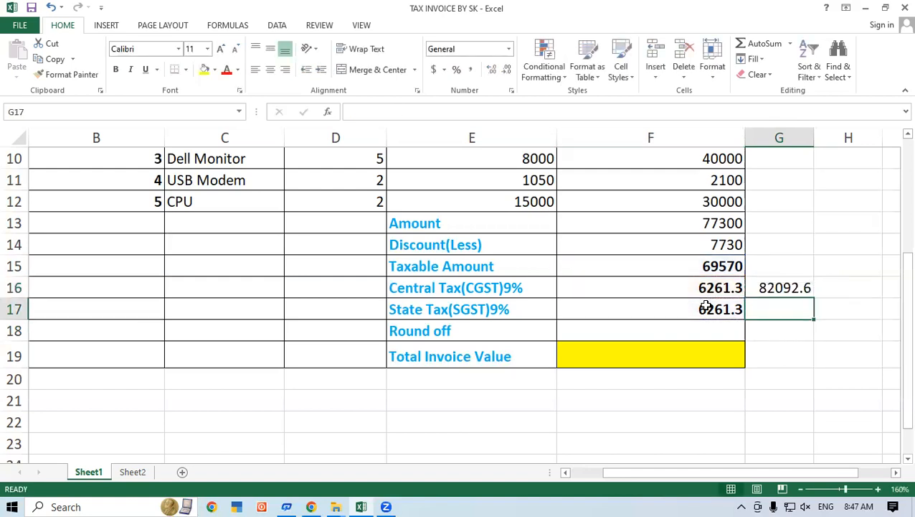
click(782, 286)
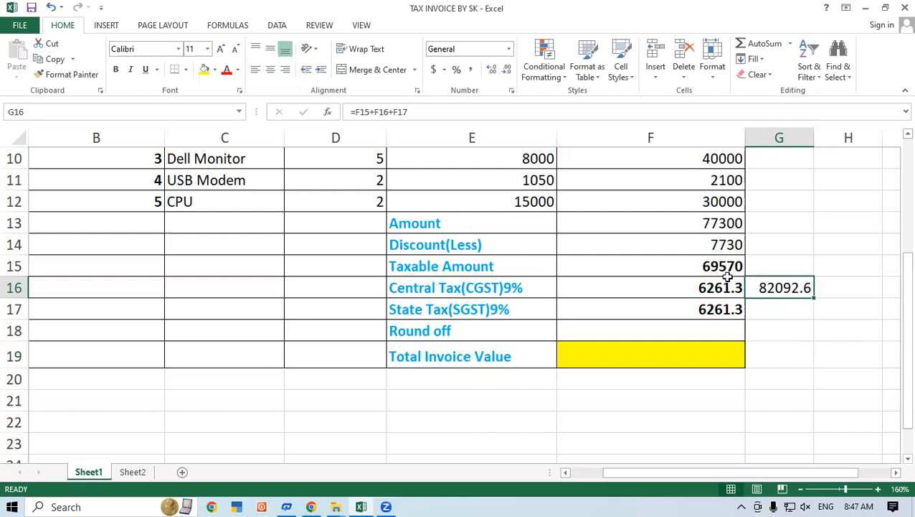
Round the helper sum in G16 to zero decimal places in the Round off cell F18 with =ROUND(G16,0).
click(655, 329)
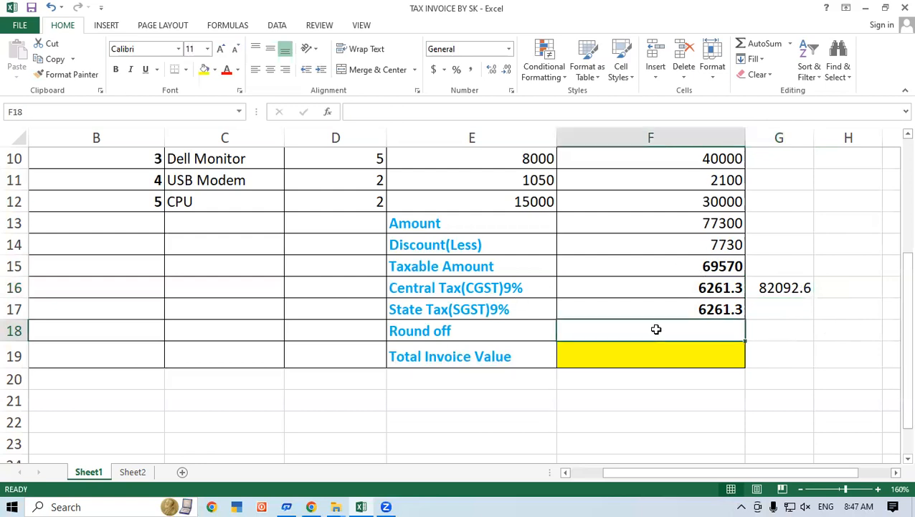
text(=)
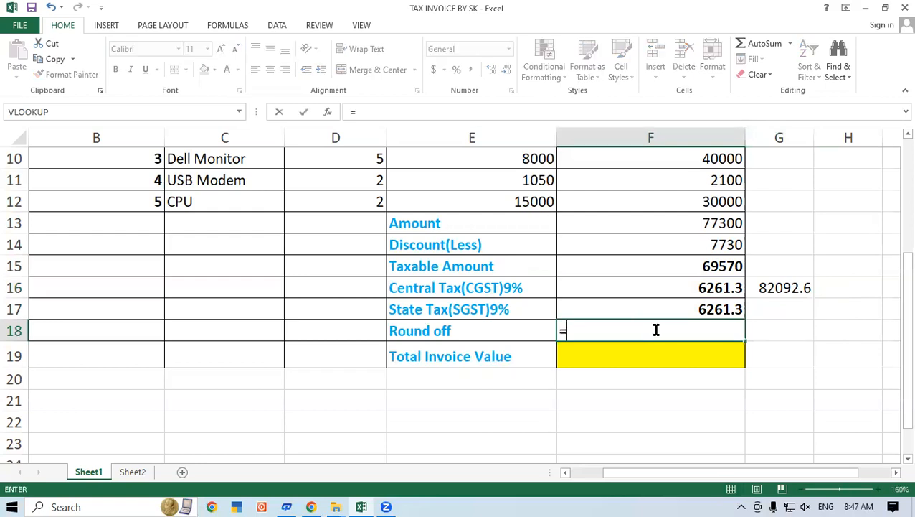
text(ro)
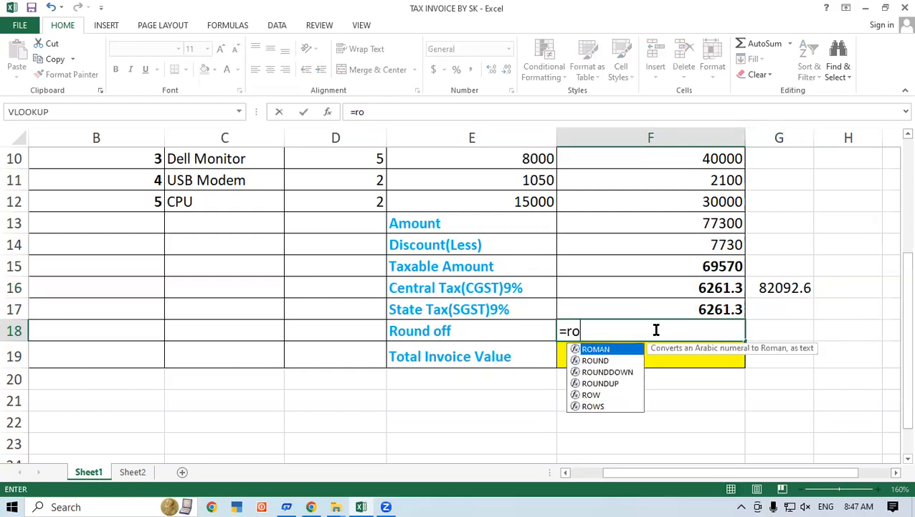
text(und()
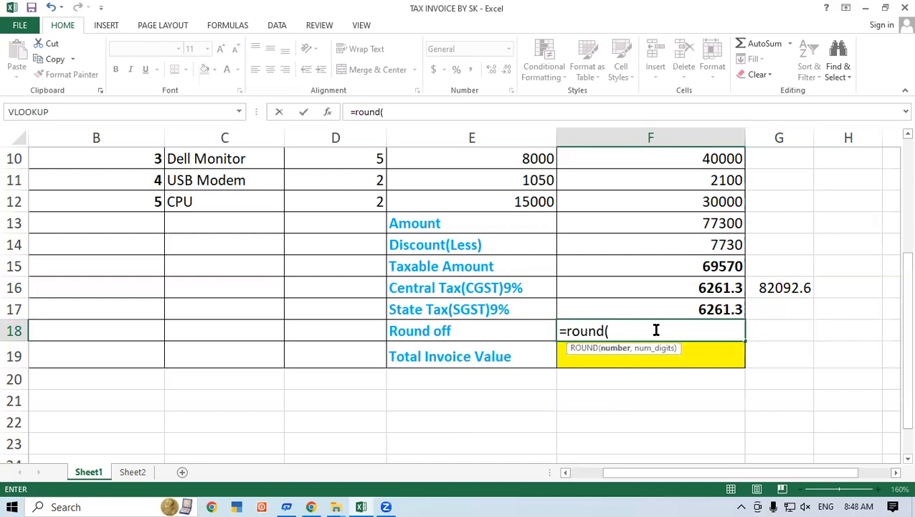
click(782, 288)
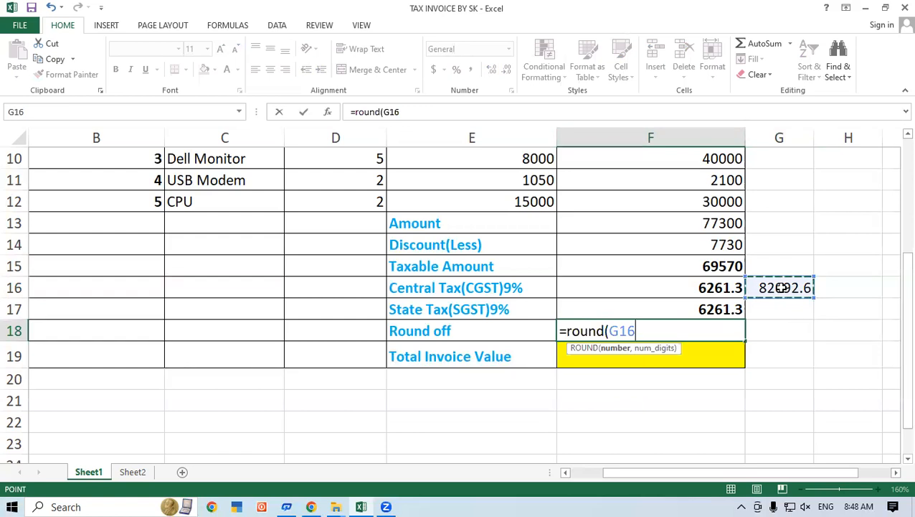
text(,)
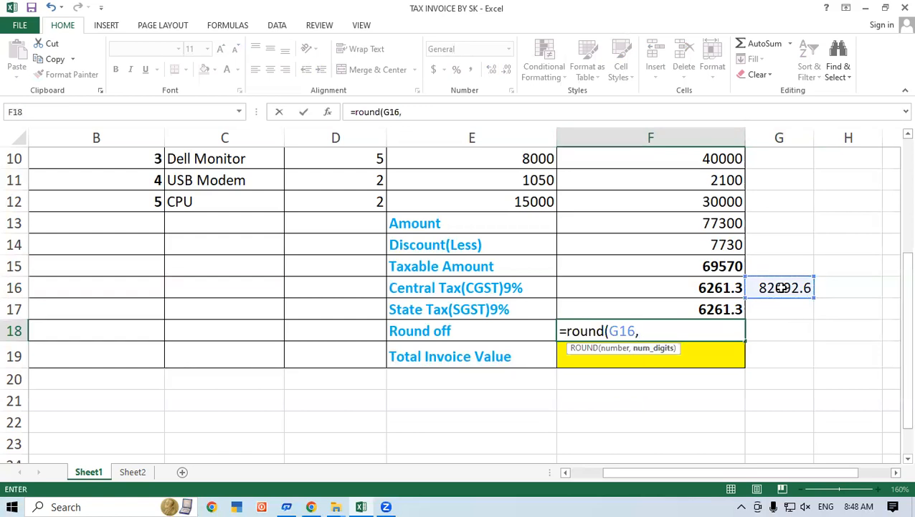
text(0))
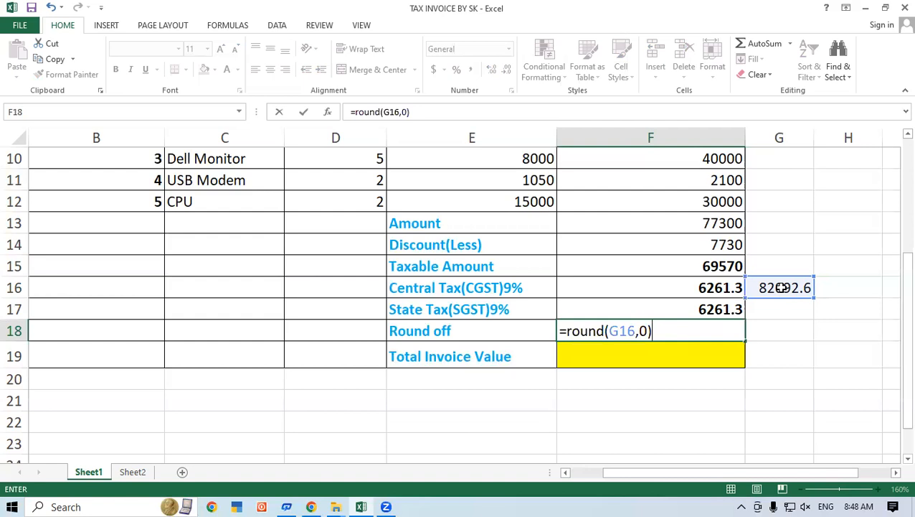
key(Return)
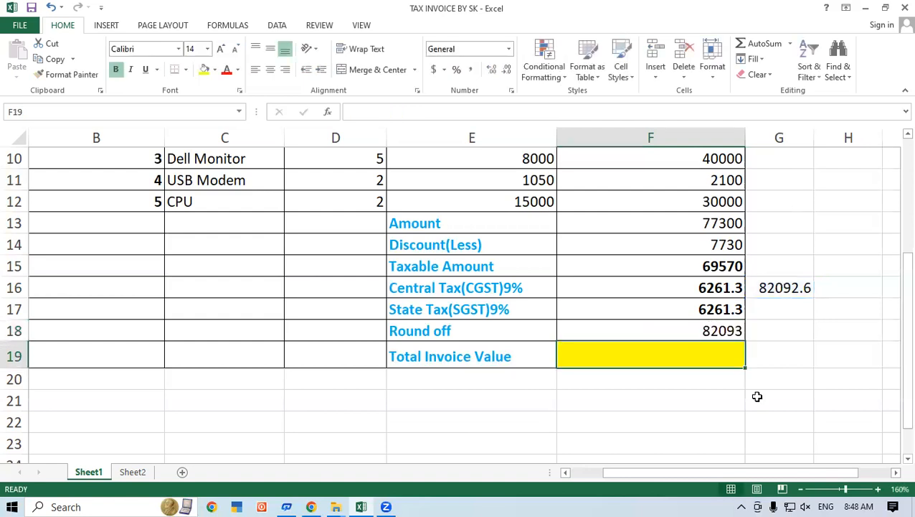
click(693, 332)
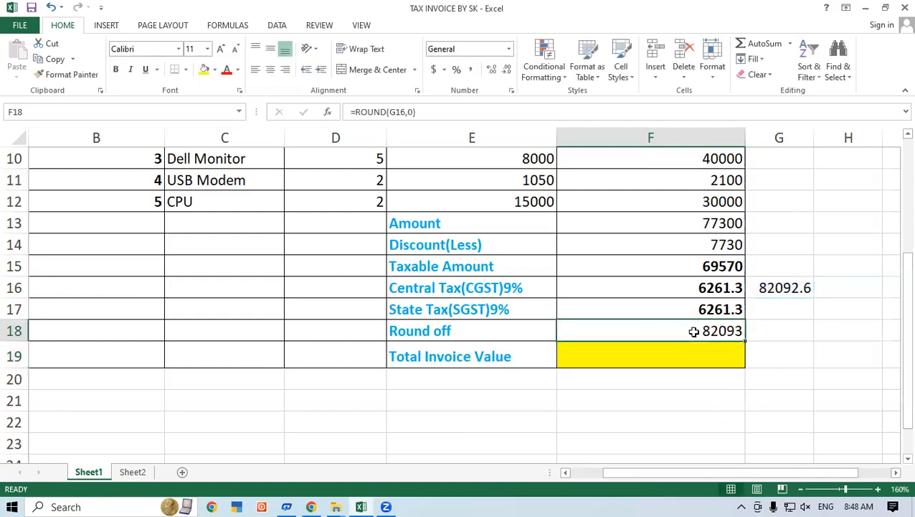
Try to copy the Round off cell F18 into the Total Invoice Value cell F19.
key(ctrl+c)
click(690, 355)
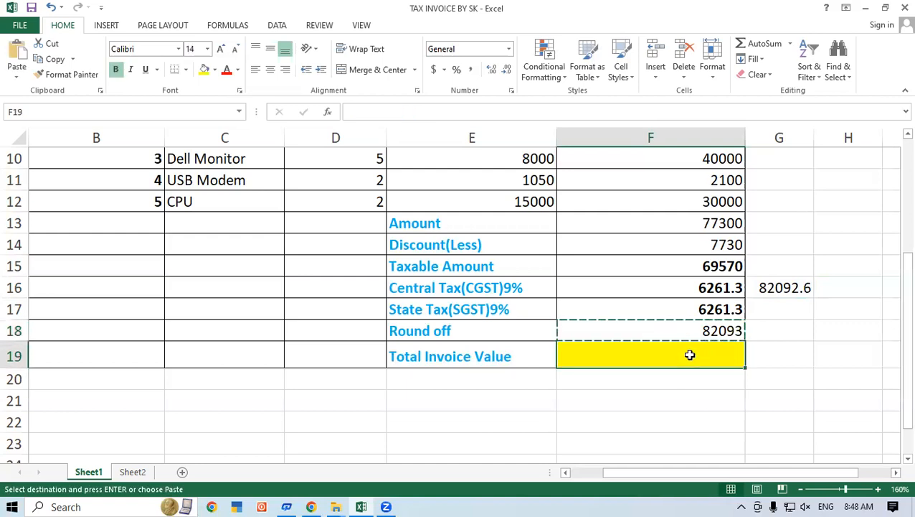
key(ctrl+v)
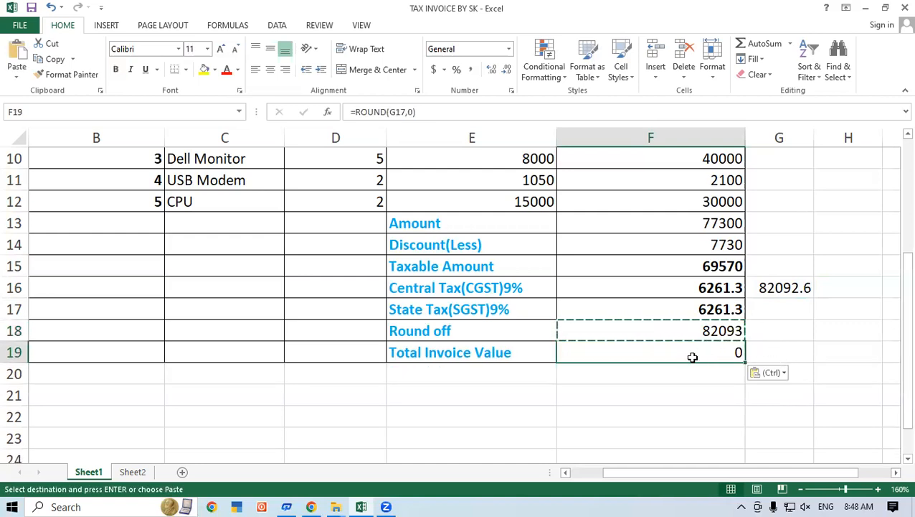
click(722, 330)
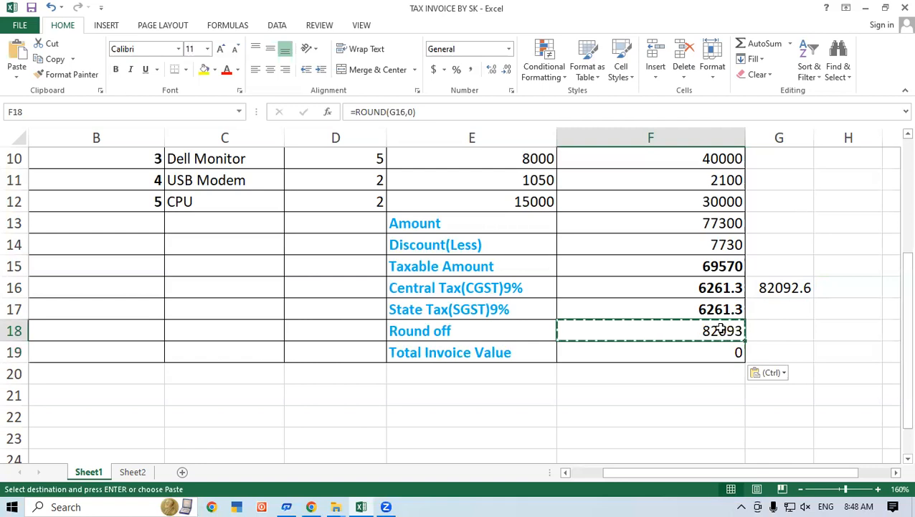
click(721, 357)
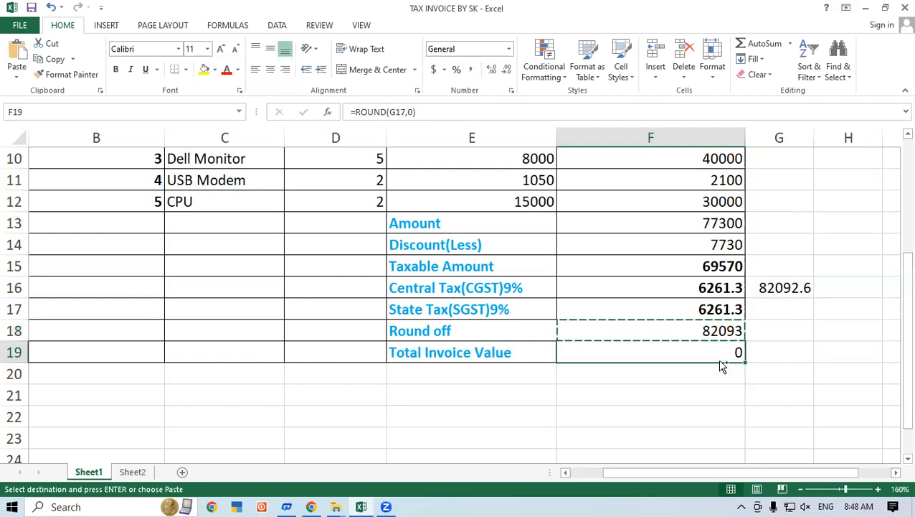
key(ctrl+v)
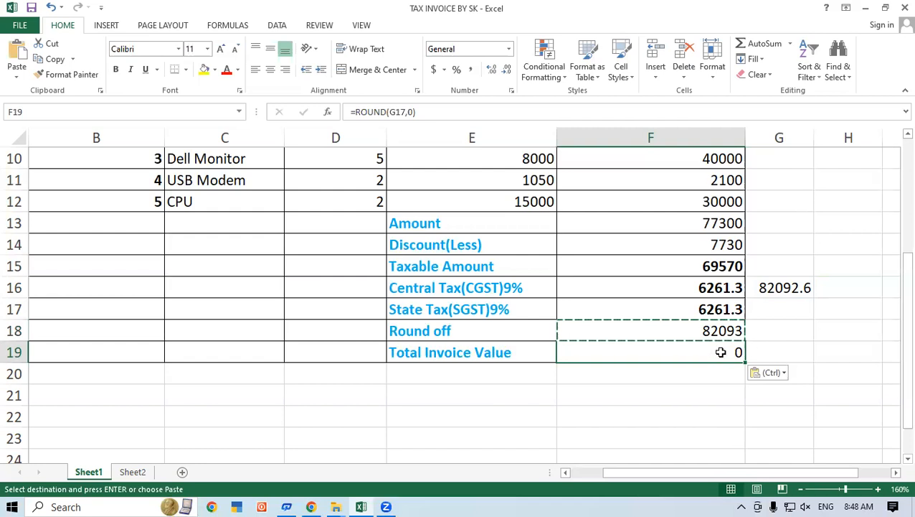
Enter 82093 as a fixed number for the Total Invoice Value in F19.
text(52)
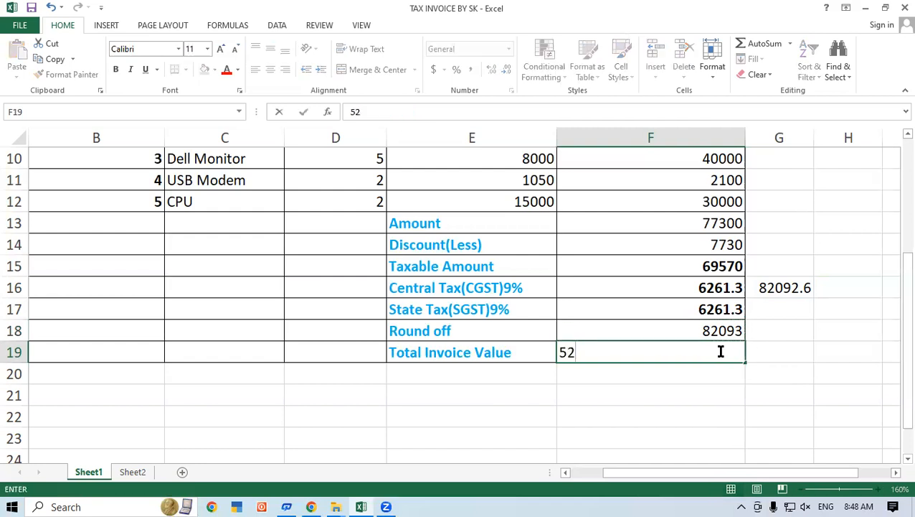
text(09)
key(BackSpace)
key(BackSpace)
key(BackSpace)
key(BackSpace)
text(82093)
key(Return)
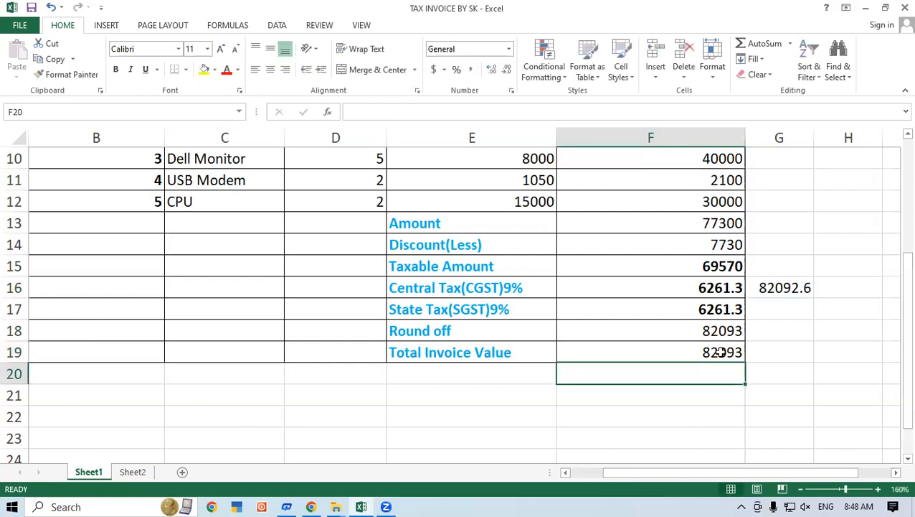
click(693, 330)
click(781, 328)
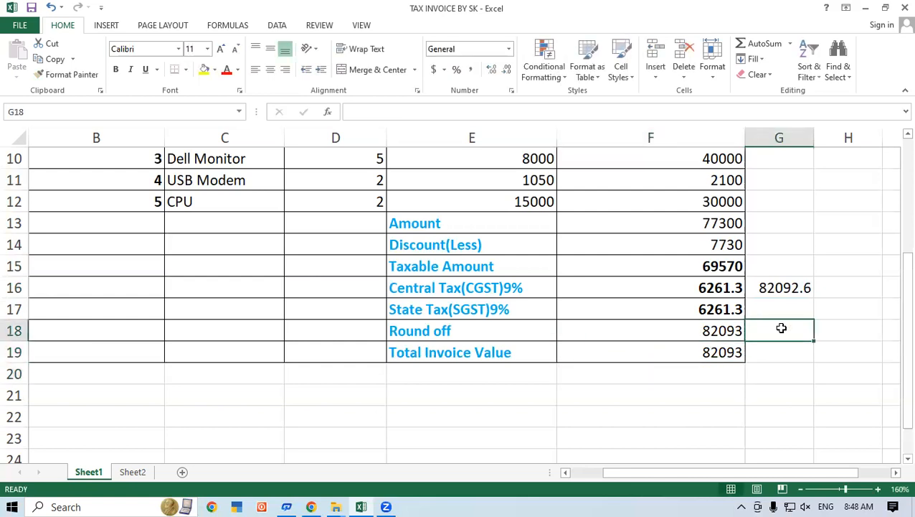